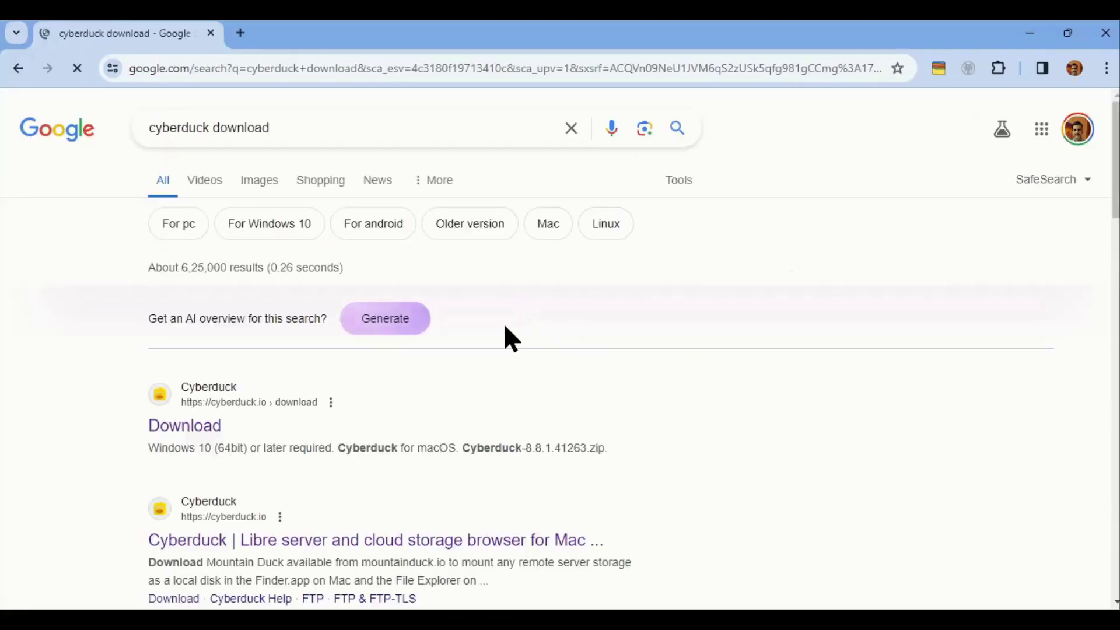
# Open the cyberduck.io download page from the search results and scroll to the Cyberduck-Installer-8.8.1.41263.exe download.
pyautogui.scroll(-3, 505, 328)
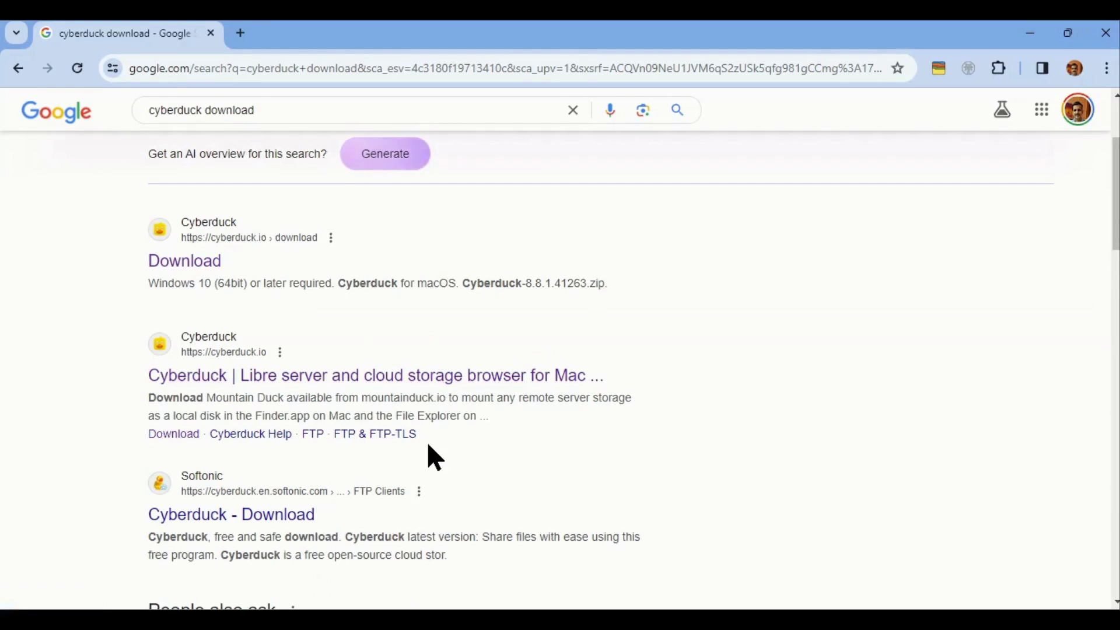
pyautogui.click(200, 264)
pyautogui.scroll(-4, 392, 374)
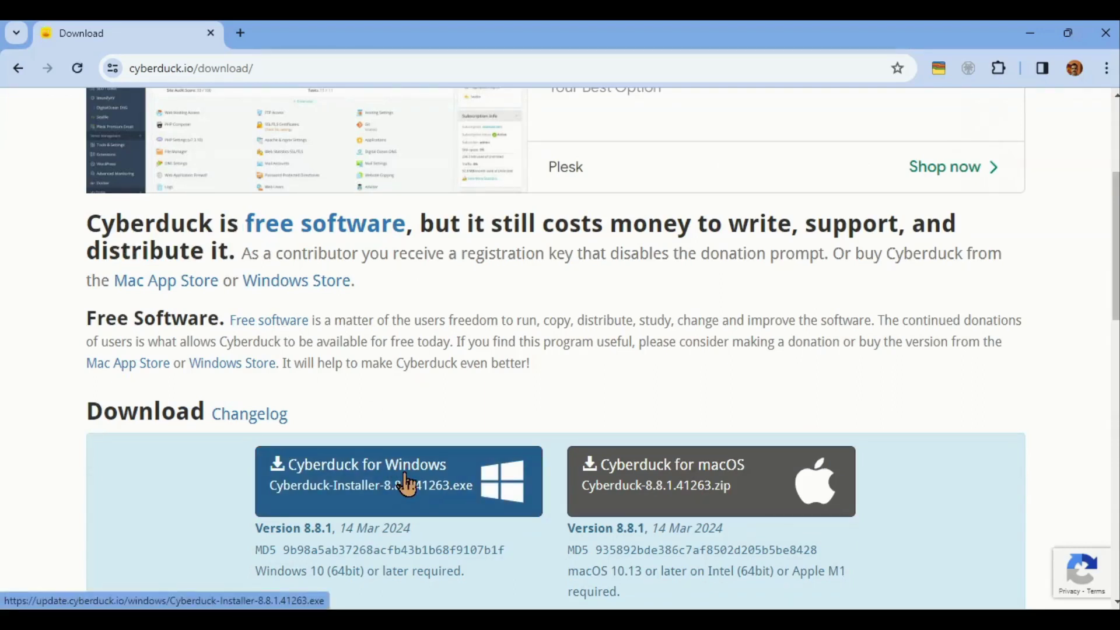
pyautogui.click(407, 484)
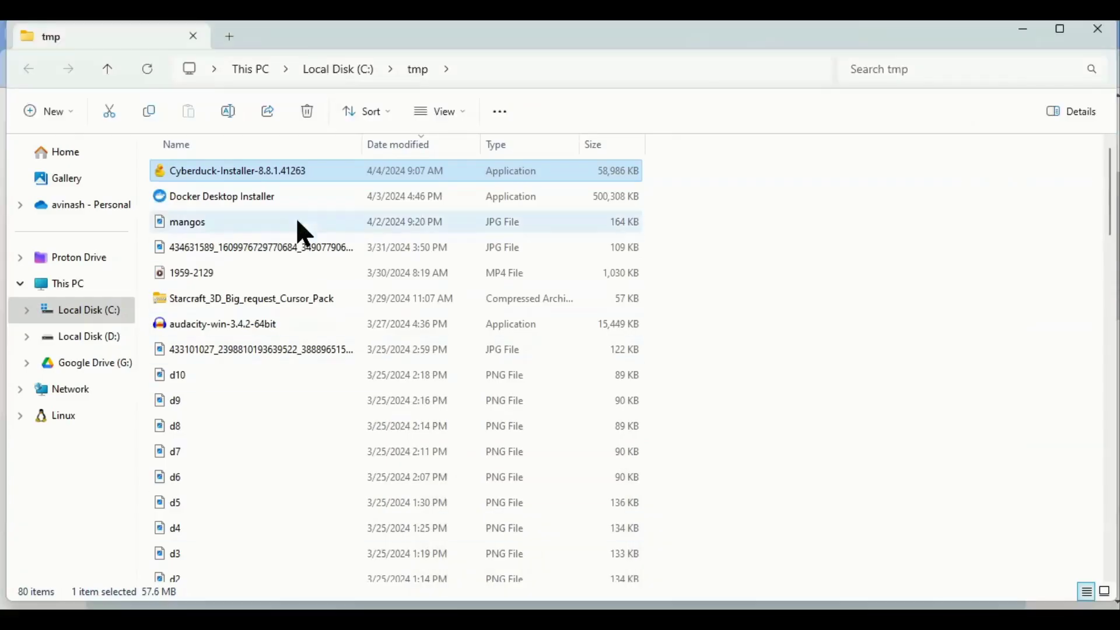
pyautogui.click(255, 178)
pyautogui.doubleClick(163, 178)
pyautogui.click(336, 607)
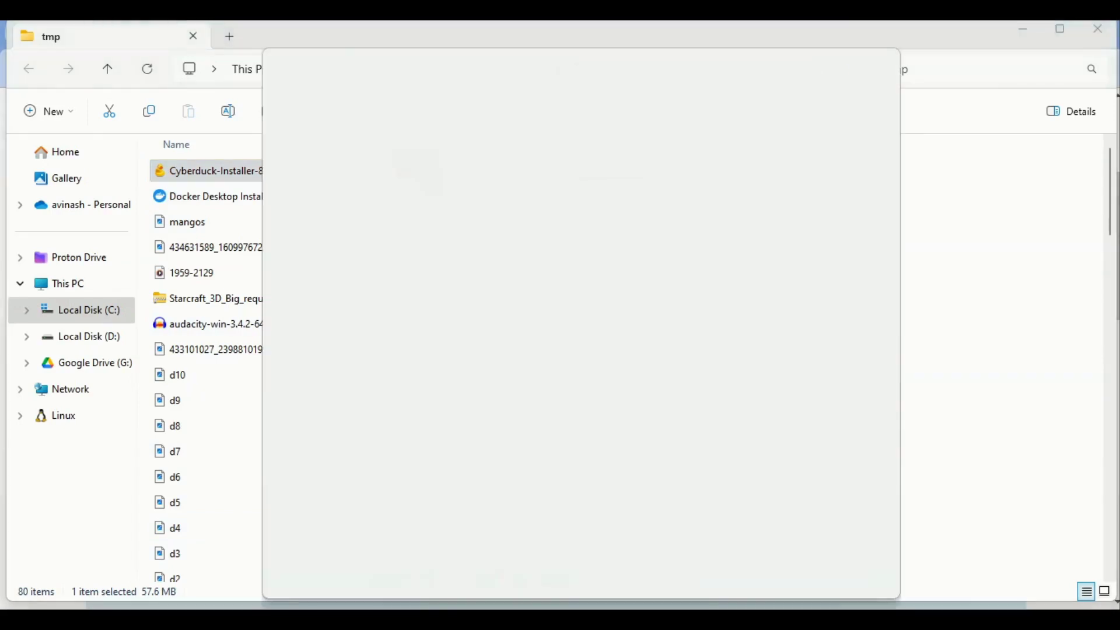
pyautogui.click(360, 157)
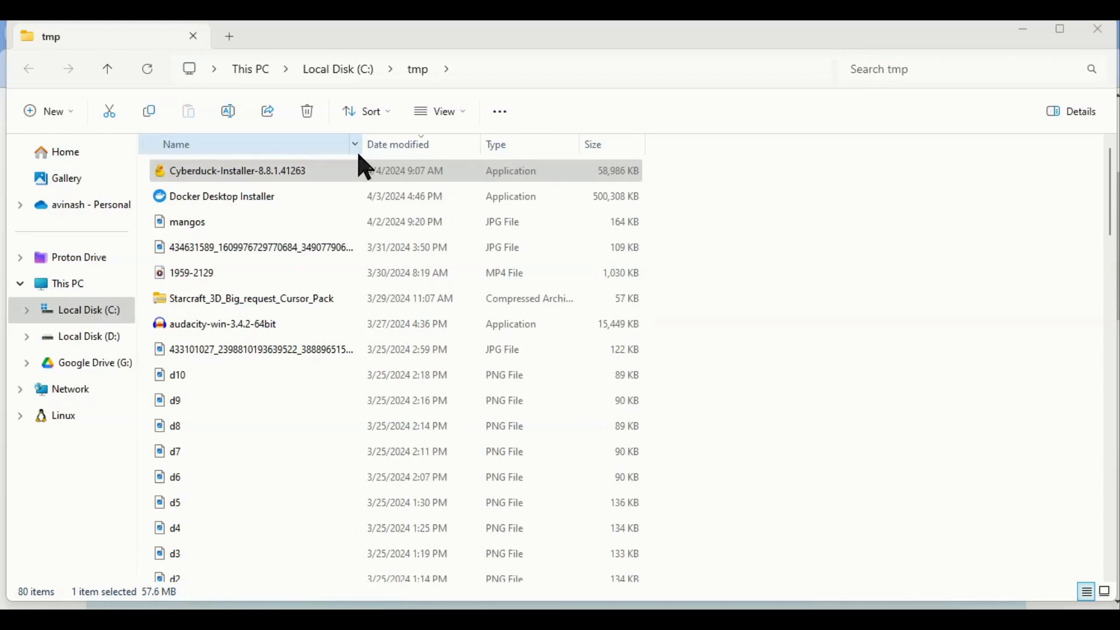
# Minimize File Explorer and scroll the cyberduck.io download page down and back to the top.
pyautogui.click(1023, 29)
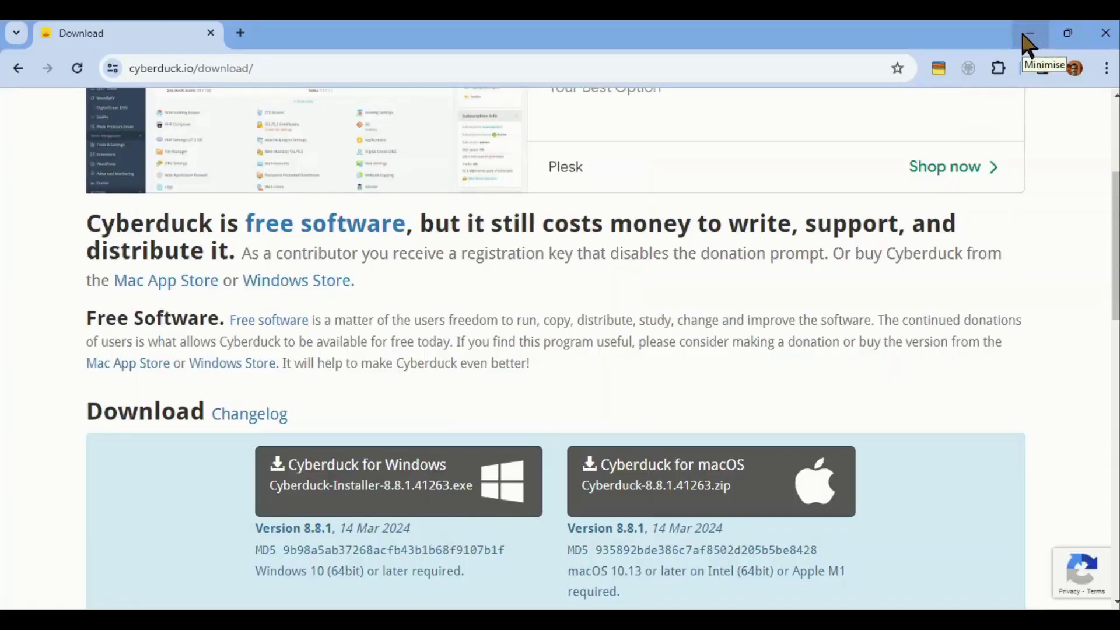
pyautogui.scroll(-9, 670, 357)
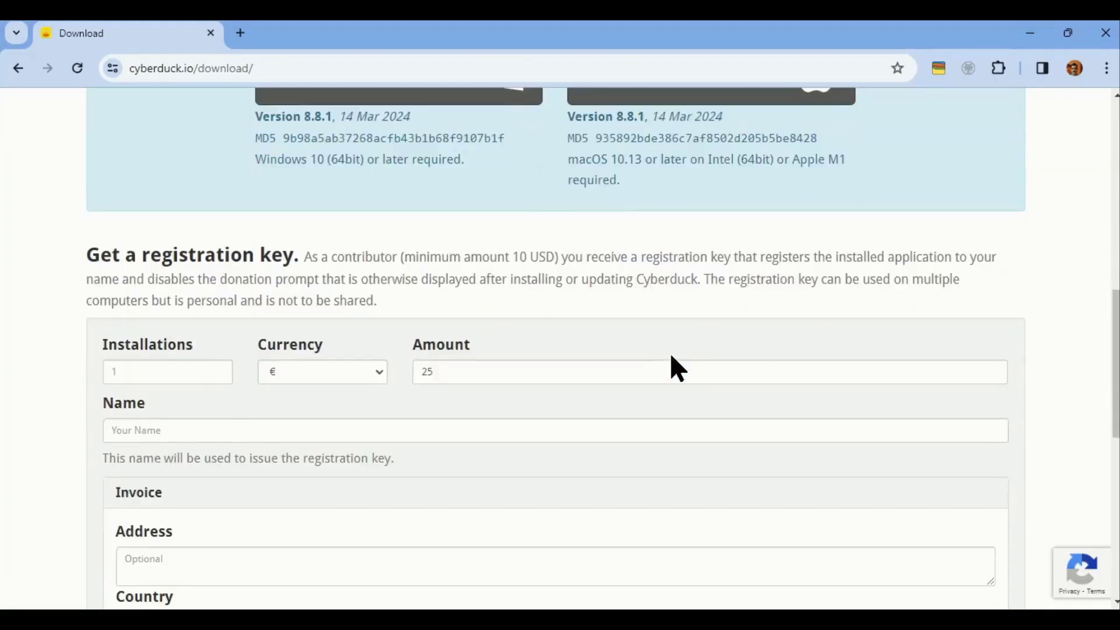
pyautogui.scroll(4, 670, 368)
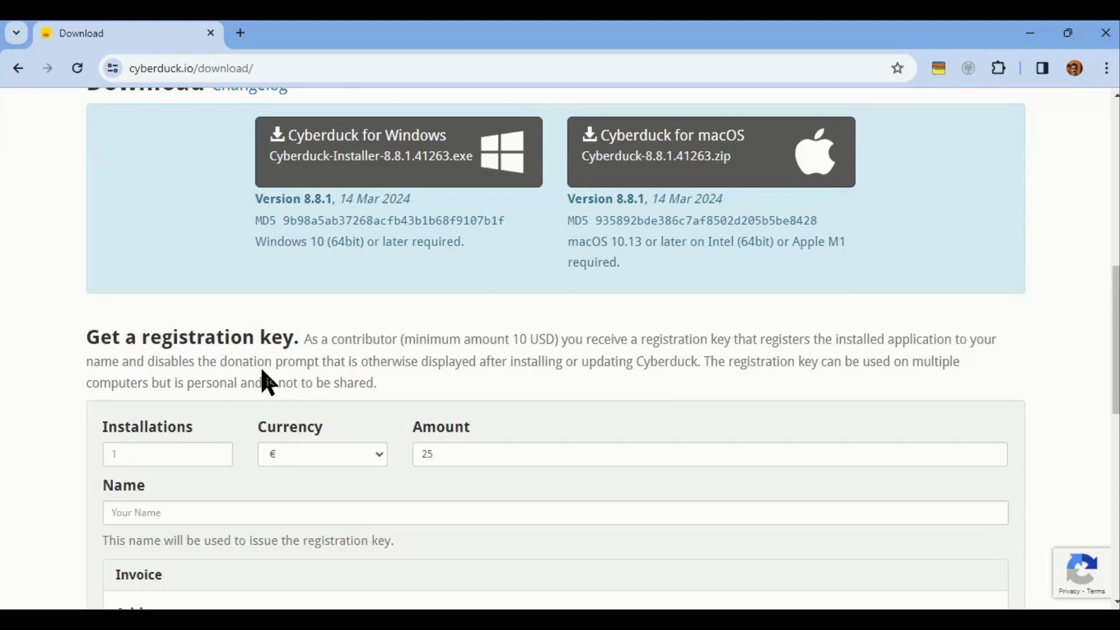
pyautogui.scroll(-10, 509, 403)
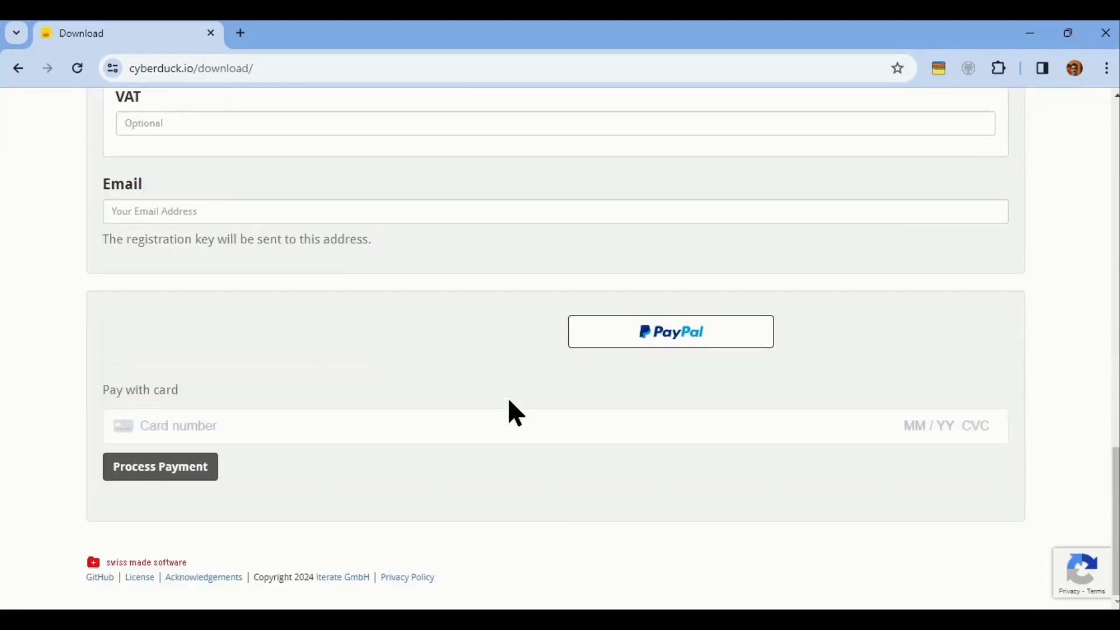
pyautogui.scroll(15, 509, 402)
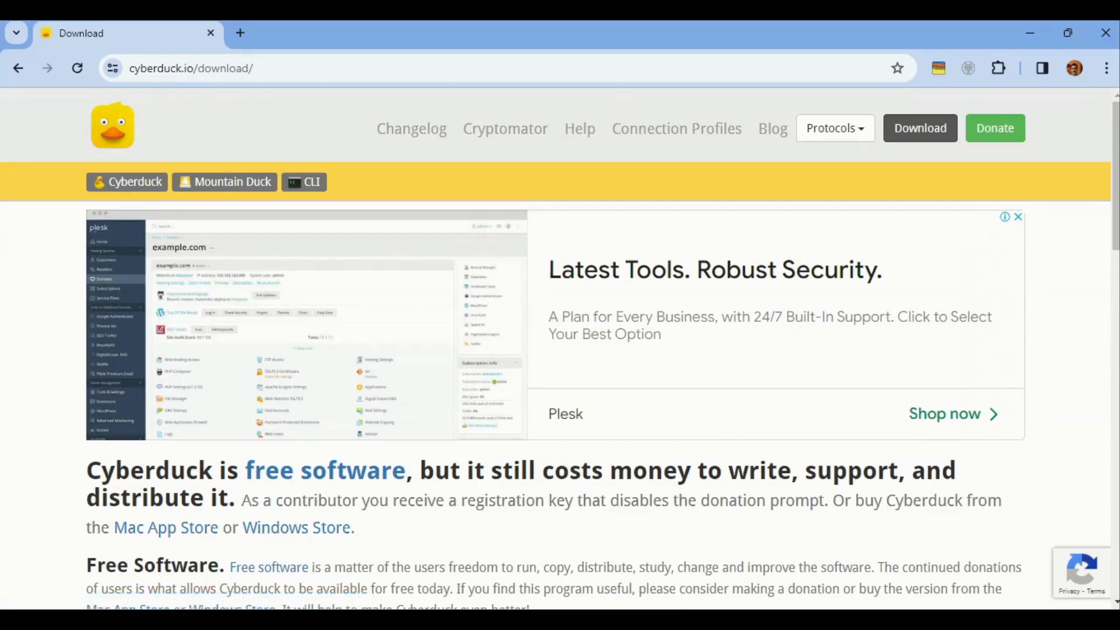
# Expand dynamic-web-app-with-javascript > r-0 > apply_results > artifacts, then open a new browser window.
pyautogui.click(780, 590)
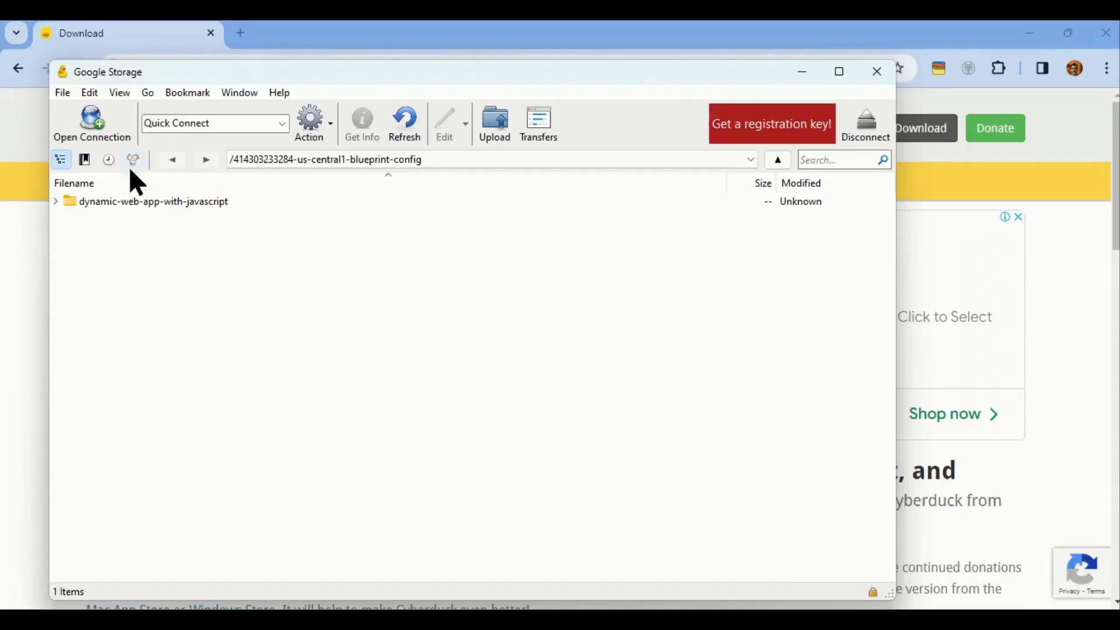
pyautogui.click(56, 201)
pyautogui.click(70, 216)
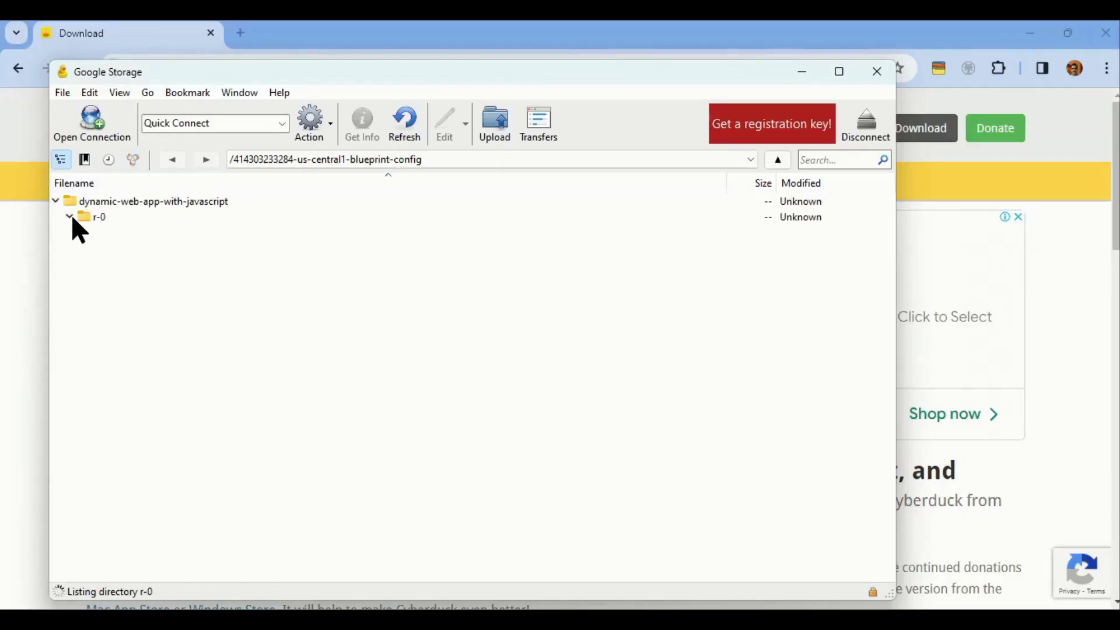
pyautogui.click(83, 232)
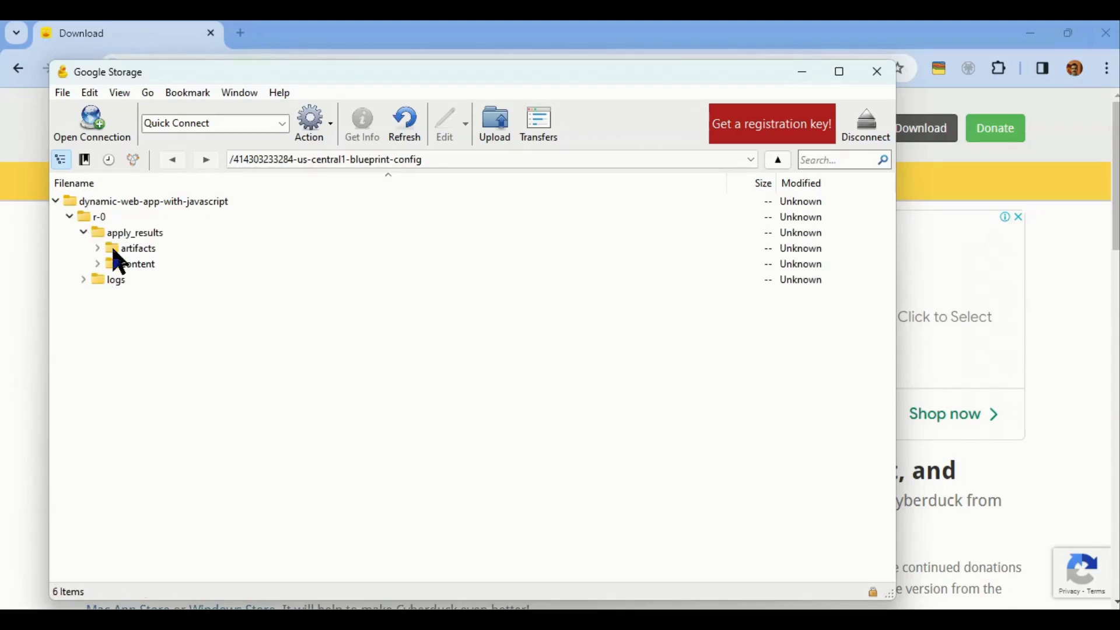
pyautogui.click(96, 248)
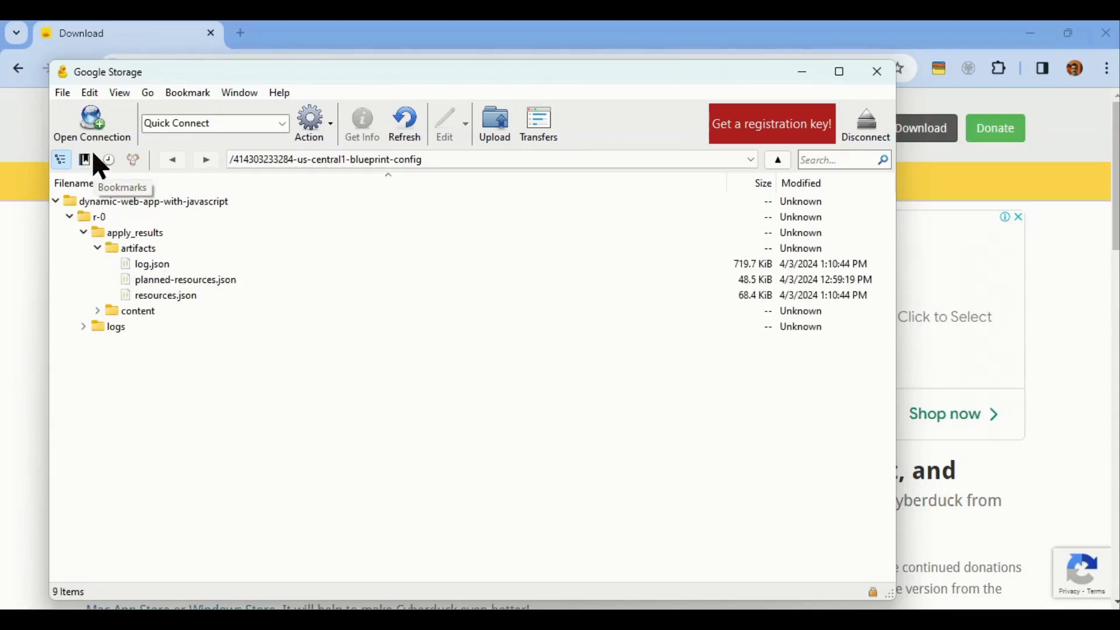
pyautogui.click(65, 92)
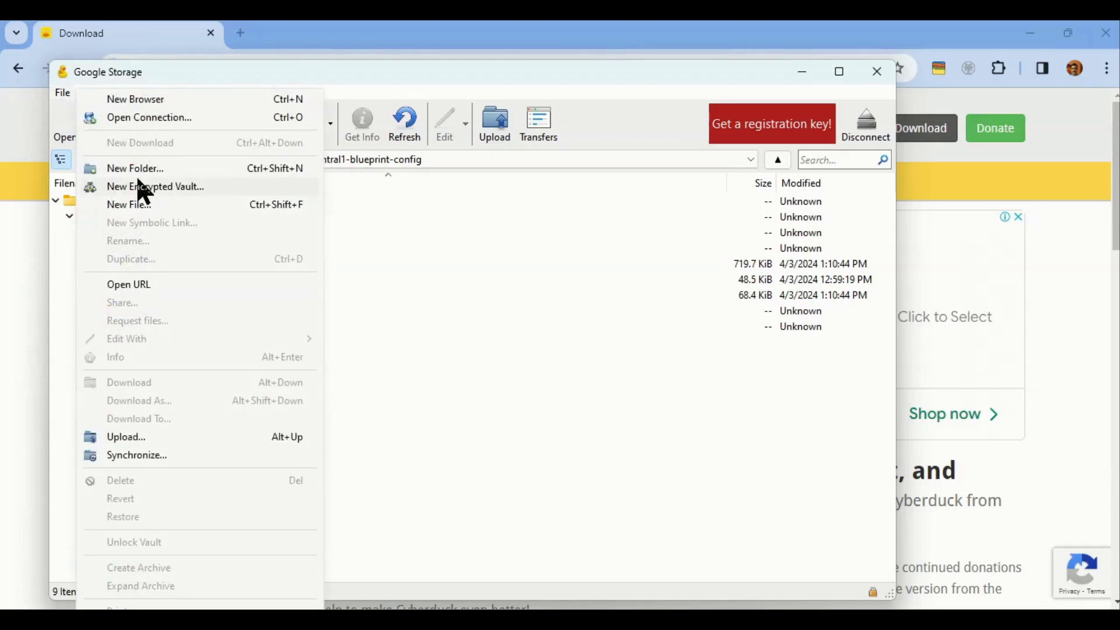
pyautogui.click(149, 100)
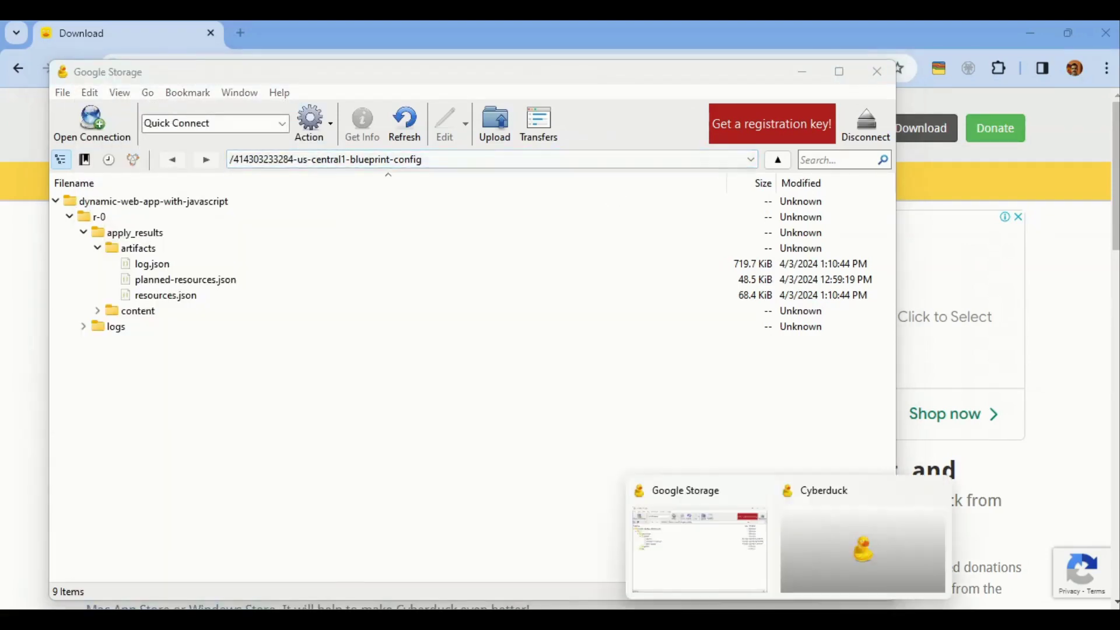
# In the empty Cyberduck window, start a new connection using the Google Cloud Storage protocol.
pyautogui.click(817, 569)
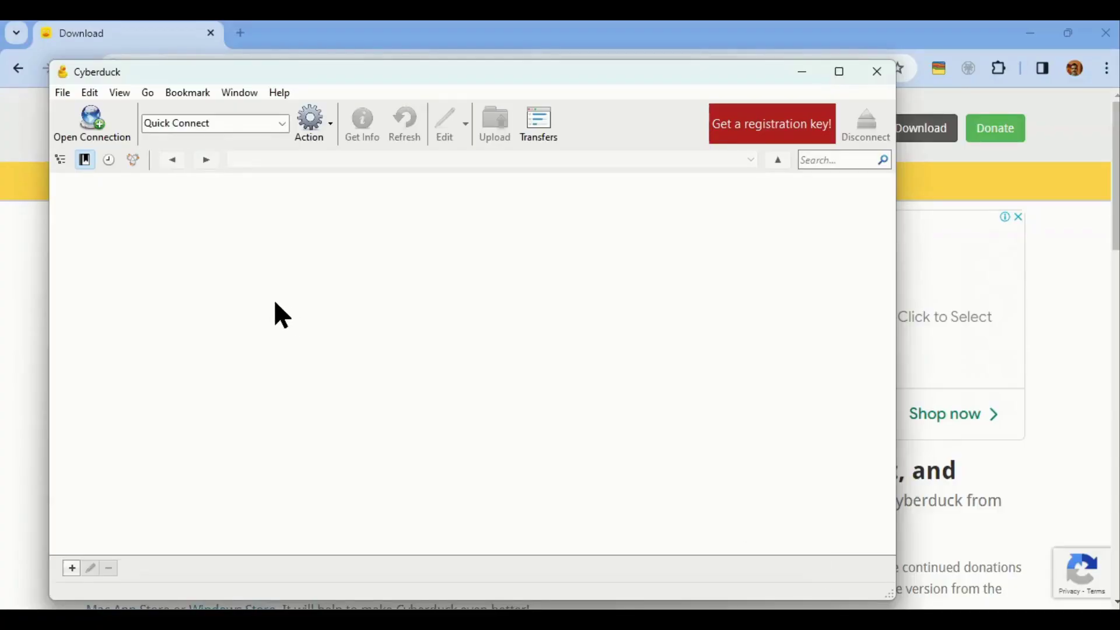
pyautogui.click(103, 134)
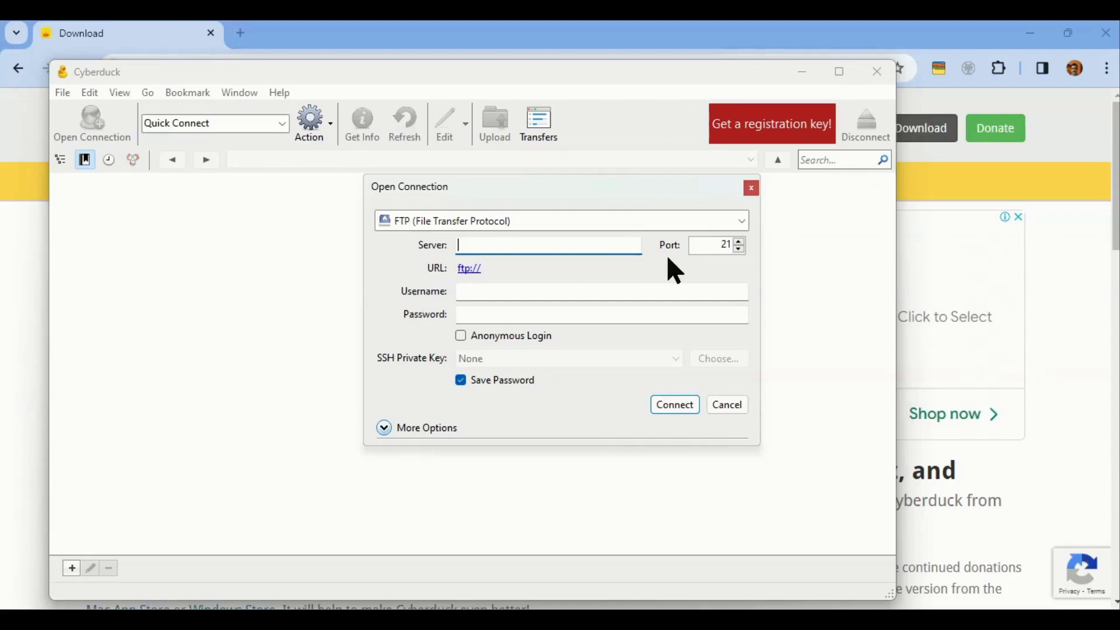
pyautogui.click(740, 222)
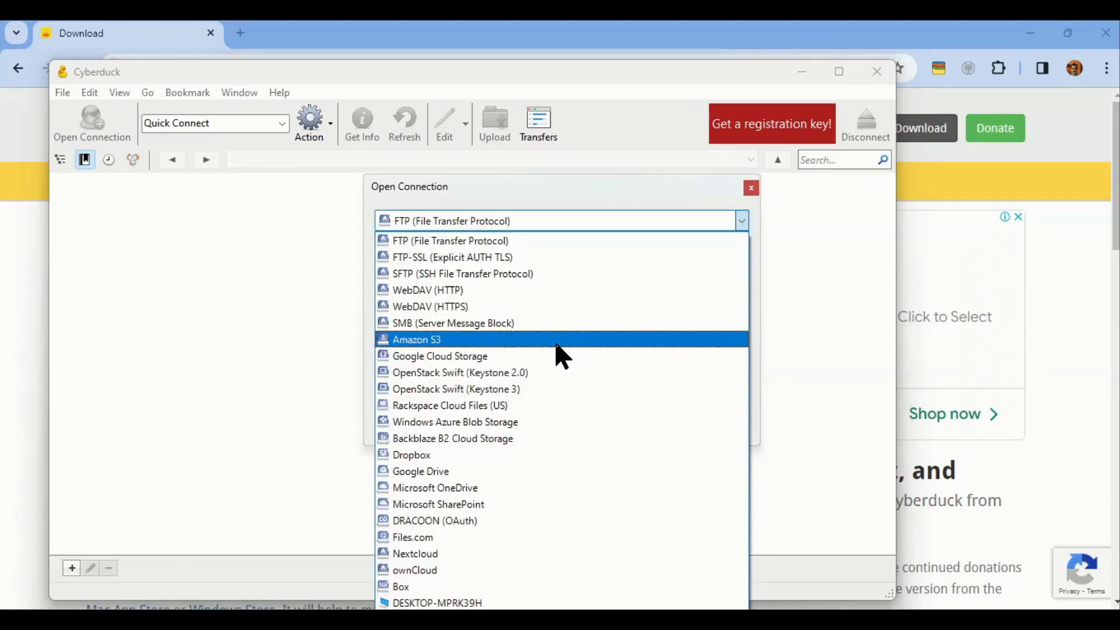
pyautogui.click(551, 356)
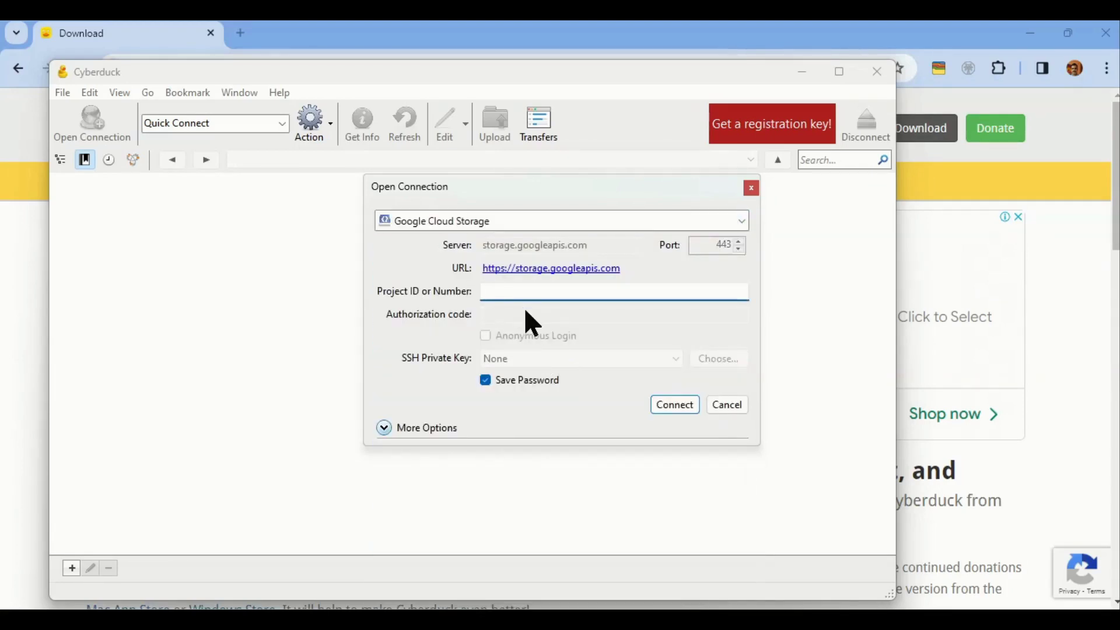
# Enter the project ID, fix its typo, and connect to storage.googleapis.com.
pyautogui.write('jsprebui')
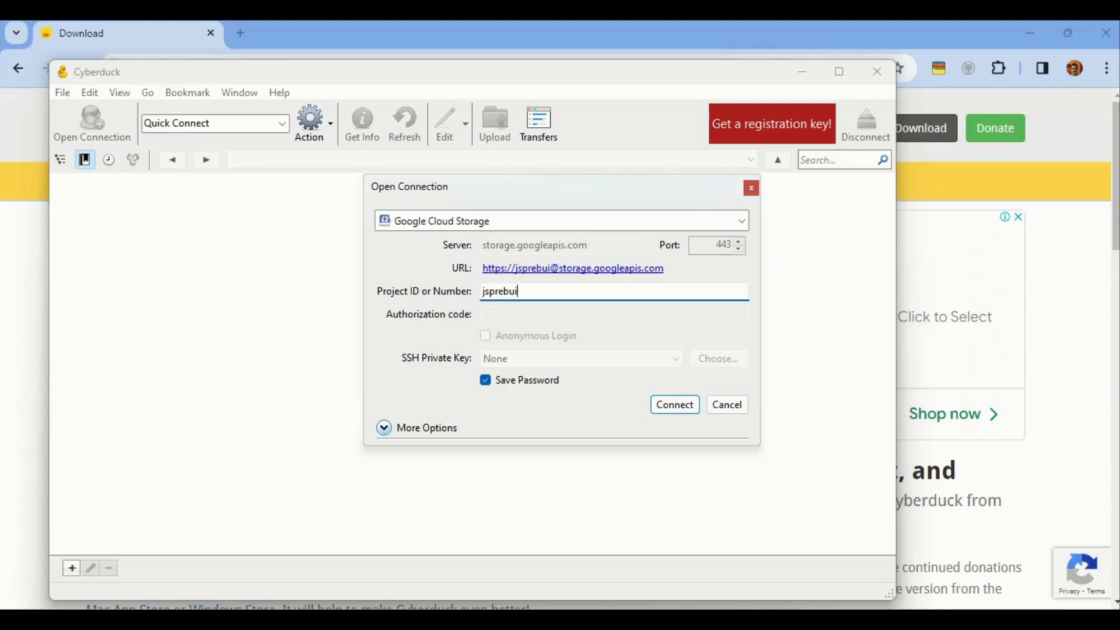
pyautogui.write(';t')
pyautogui.press('BackSpace')
pyautogui.press('BackSpace')
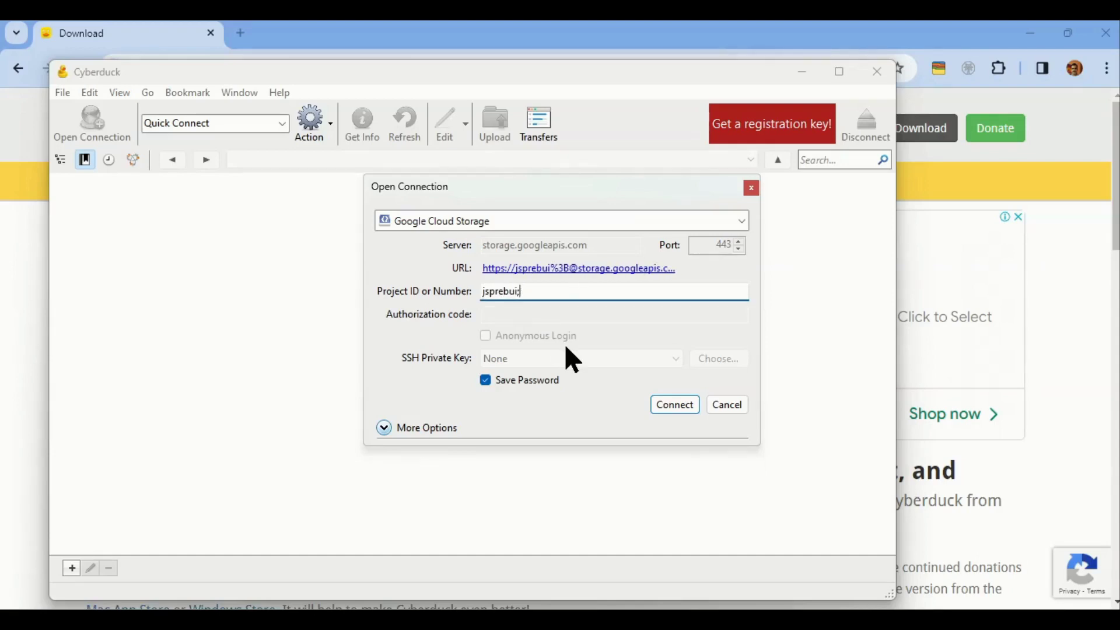
pyautogui.write('ilt')
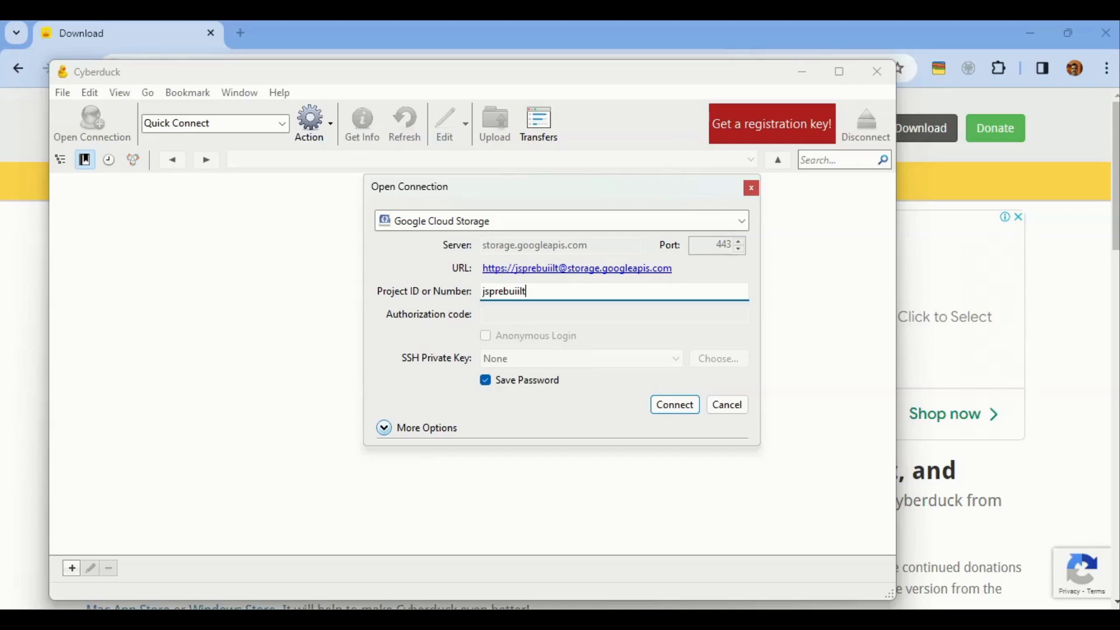
pyautogui.click(672, 405)
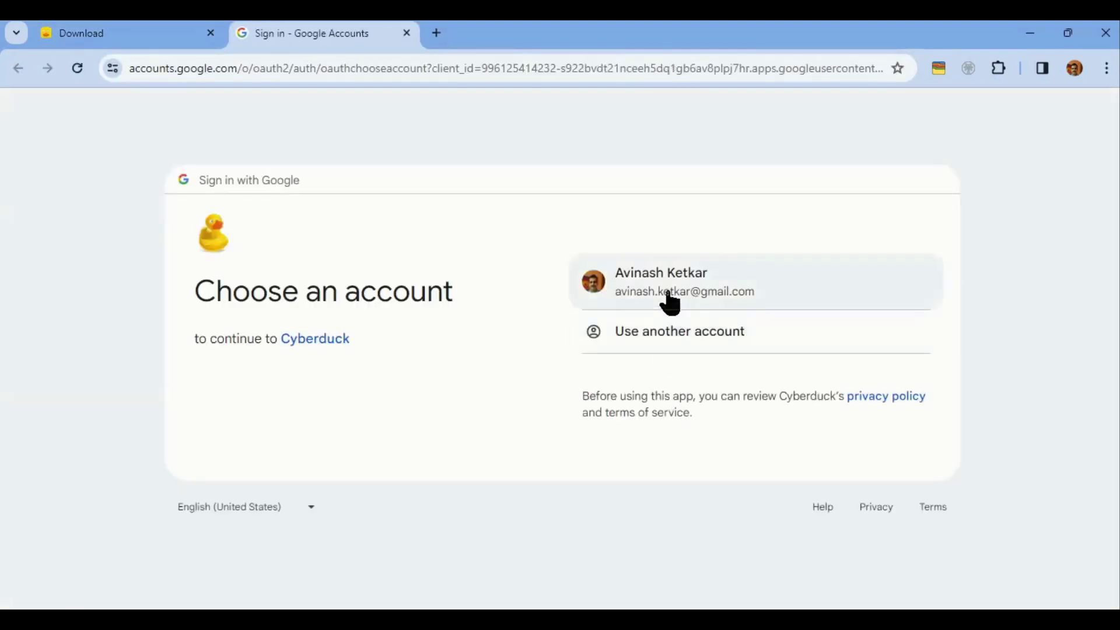
# Choose the existing Google account, save the new bookmark as Google Drive, and connect with it.
pyautogui.click(667, 289)
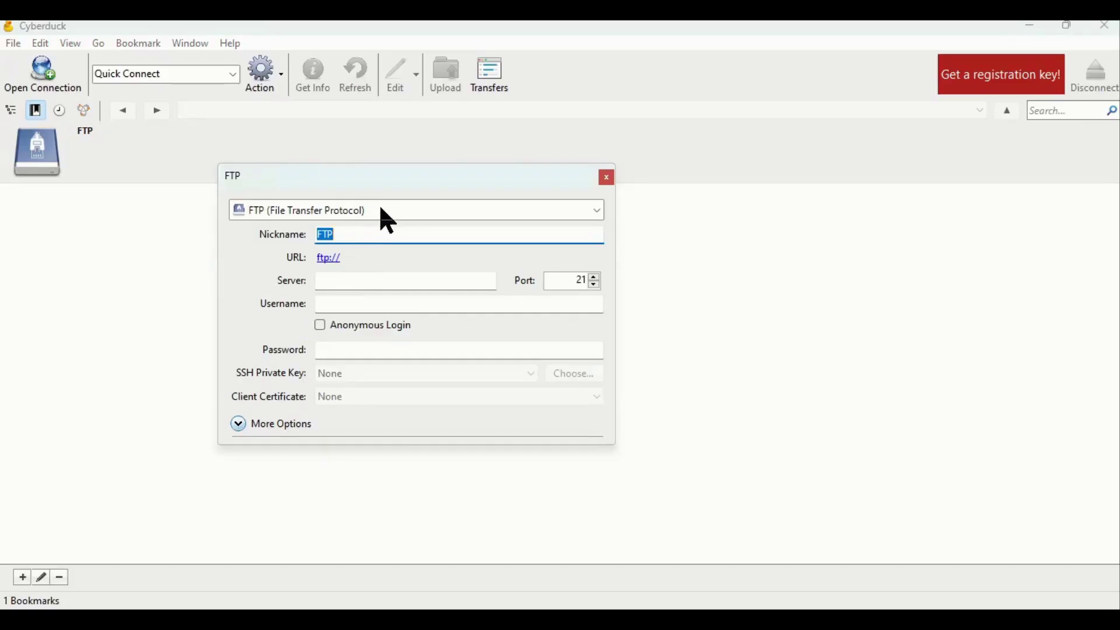
pyautogui.click(380, 209)
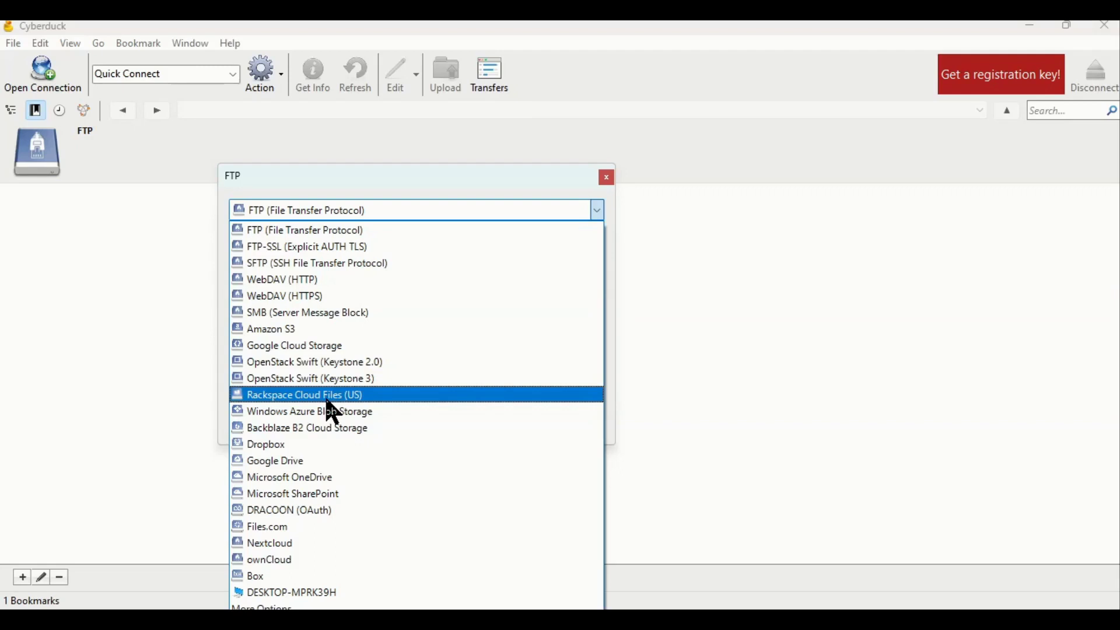
pyautogui.click(365, 465)
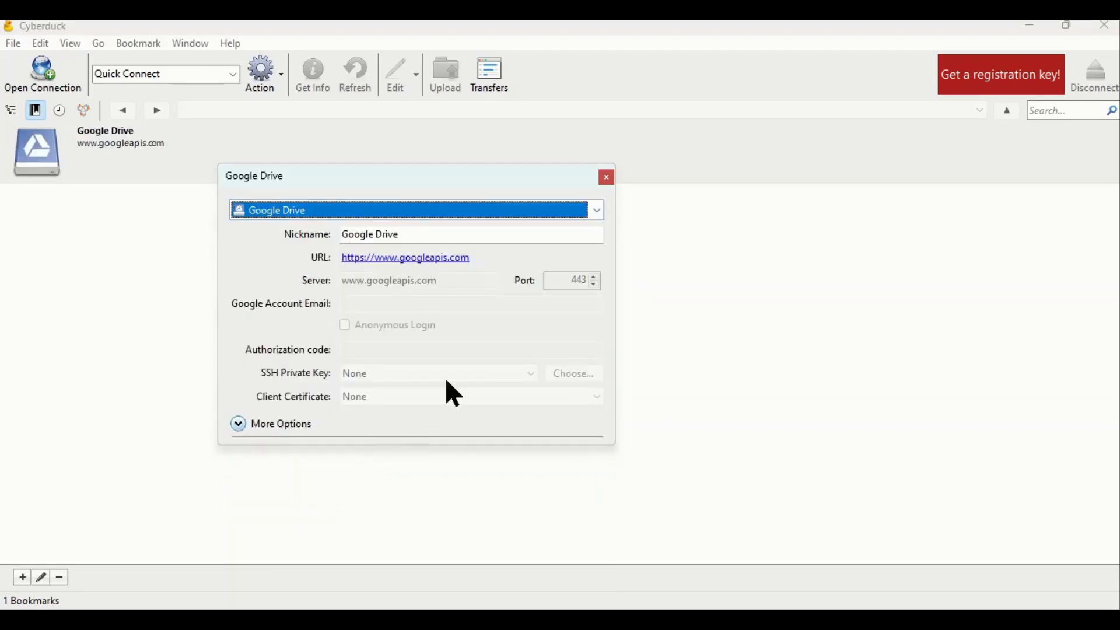
pyautogui.click(607, 178)
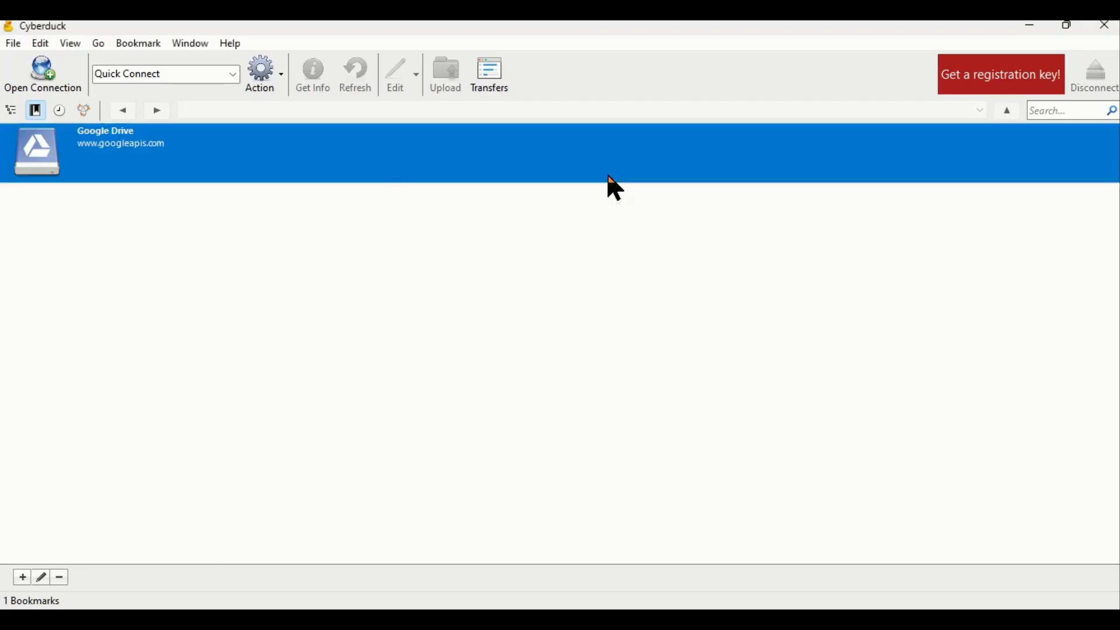
pyautogui.doubleClick(278, 172)
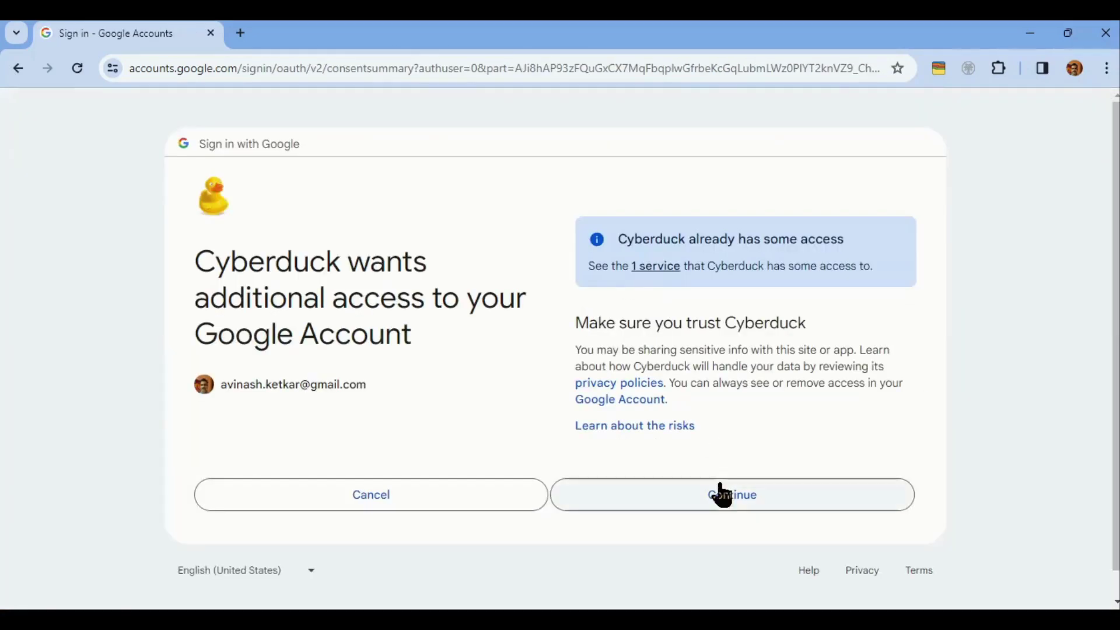
# Grant Cyberduck the additional Google access and hand the sign-in back to Cyberduck.
pyautogui.click(718, 501)
pyautogui.click(669, 224)
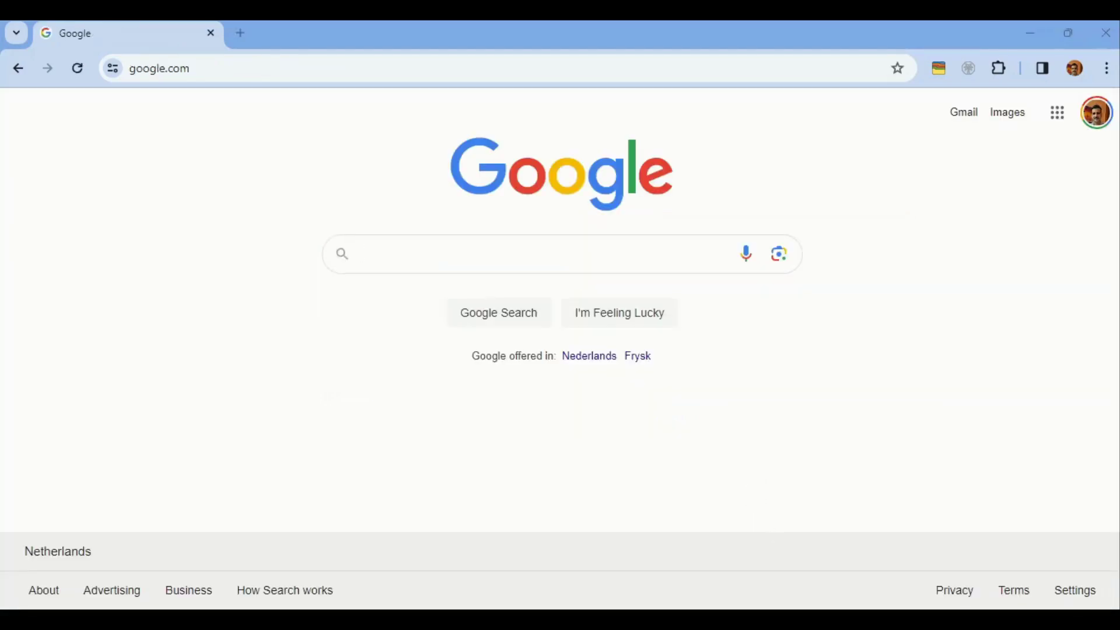
# Connect with the Google Drive bookmark and expand Shared Drives and Shared with me.
pyautogui.click(1029, 33)
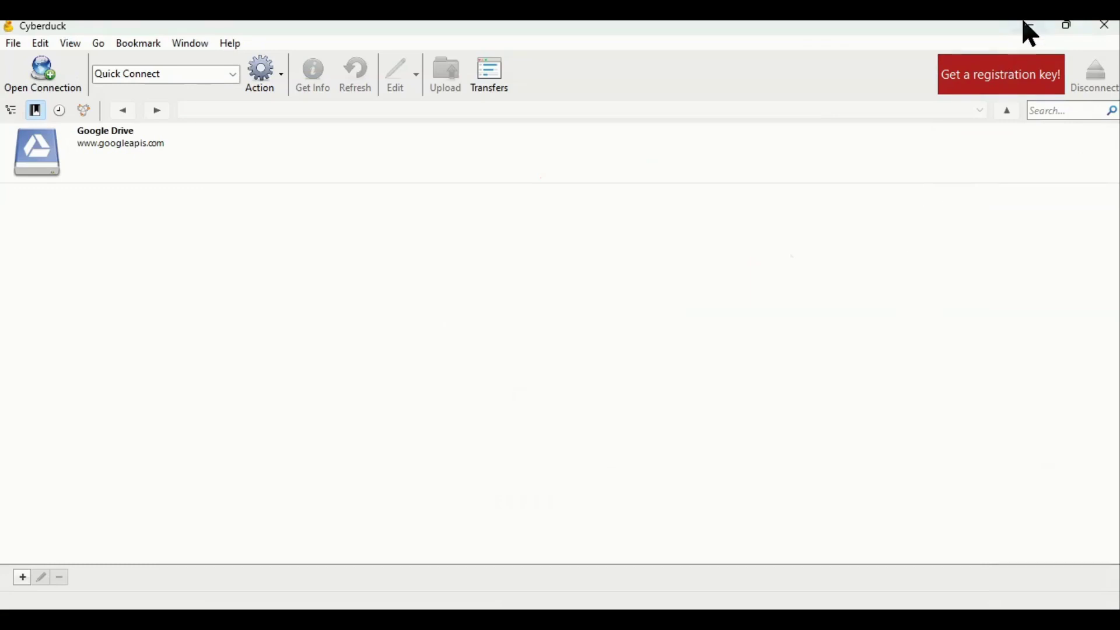
pyautogui.doubleClick(306, 174)
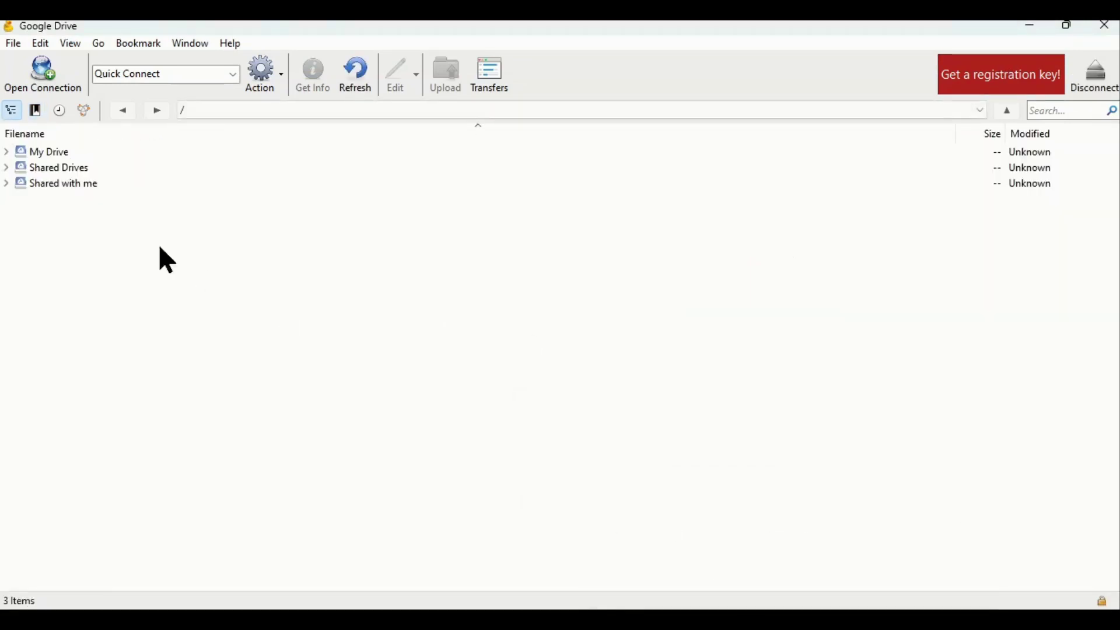
pyautogui.click(7, 153)
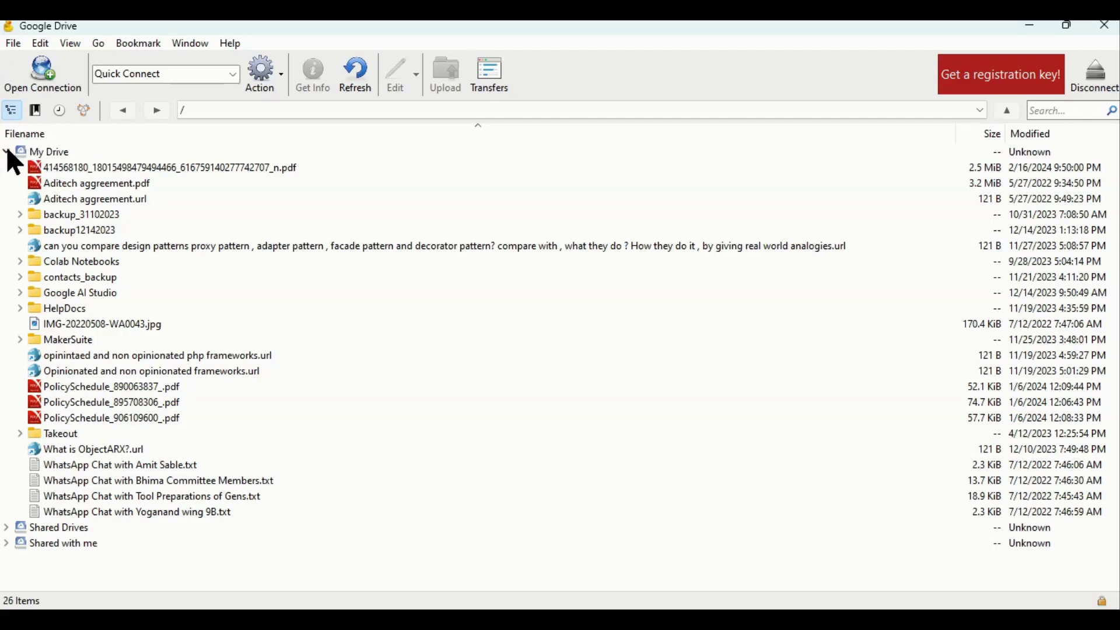
pyautogui.click(6, 152)
pyautogui.click(7, 168)
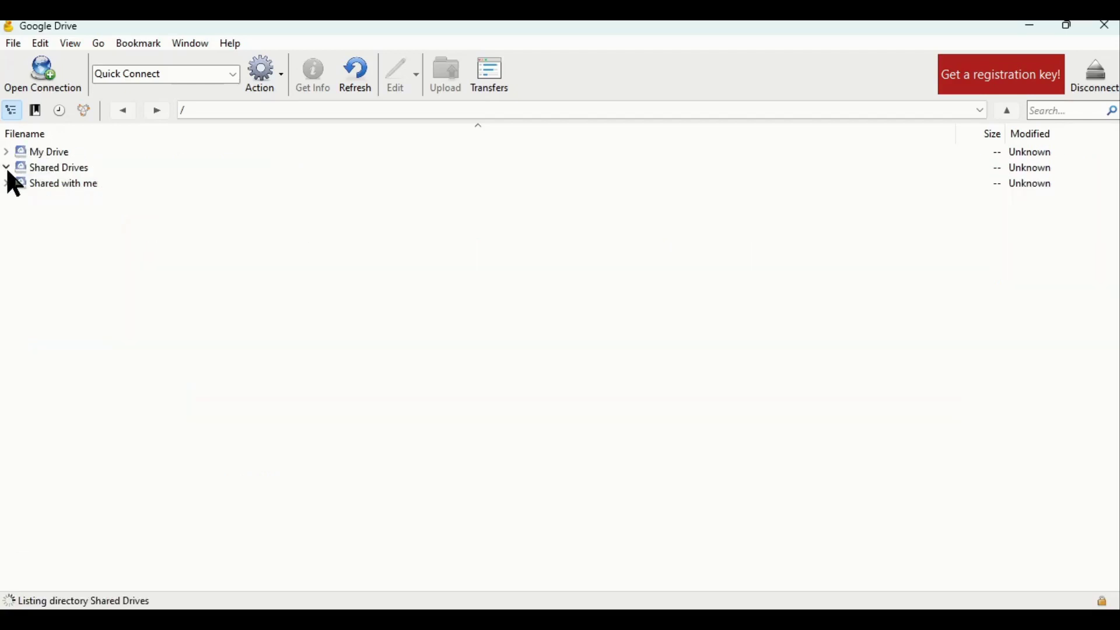
pyautogui.click(9, 184)
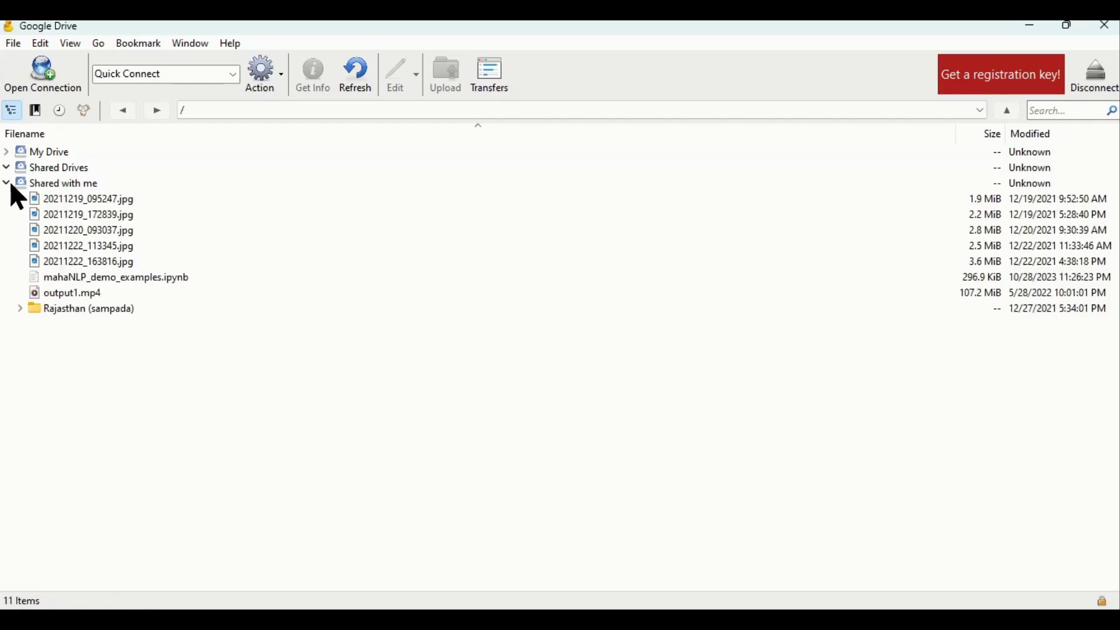
# Download 20211219_095247.jpg to Downloads, overwriting the existing copy, and check it in Photos and Explorer.
pyautogui.doubleClick(88, 201)
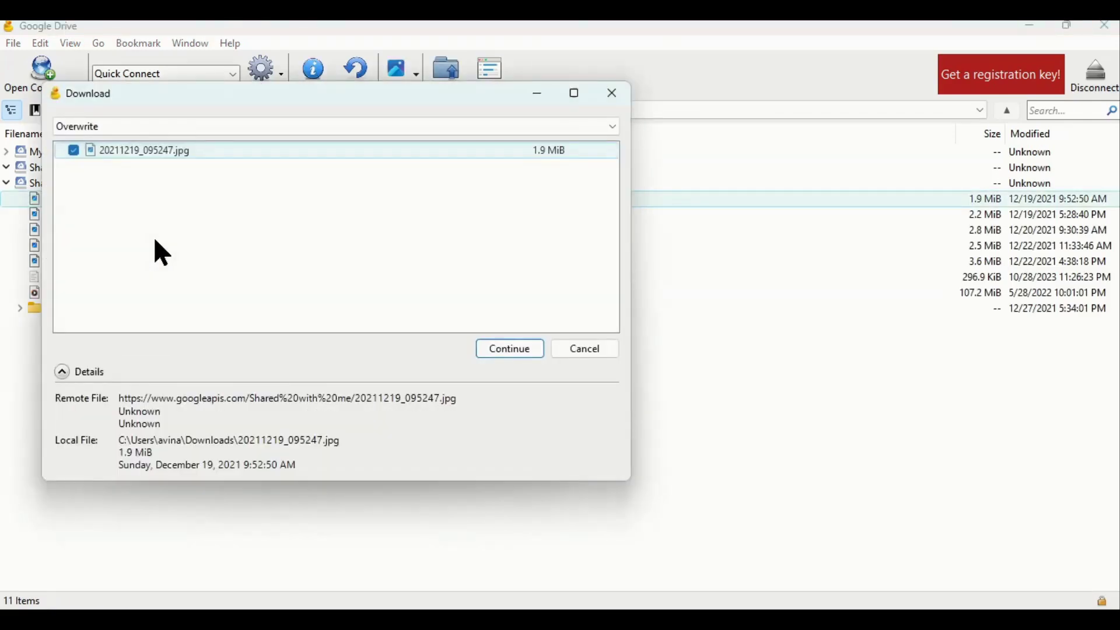
pyautogui.click(505, 351)
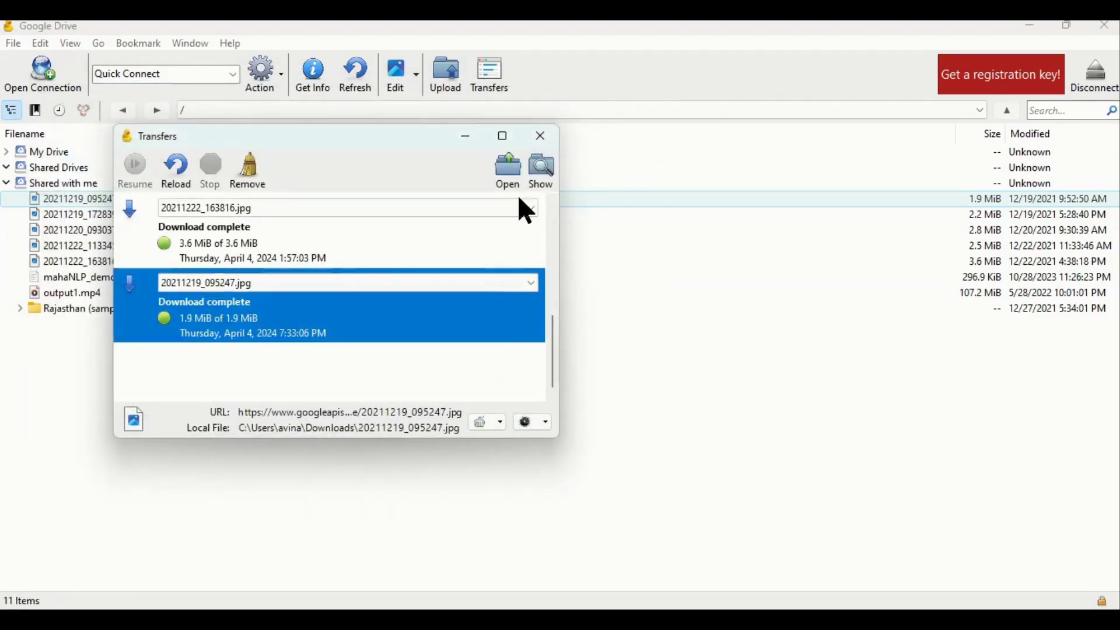
pyautogui.click(515, 170)
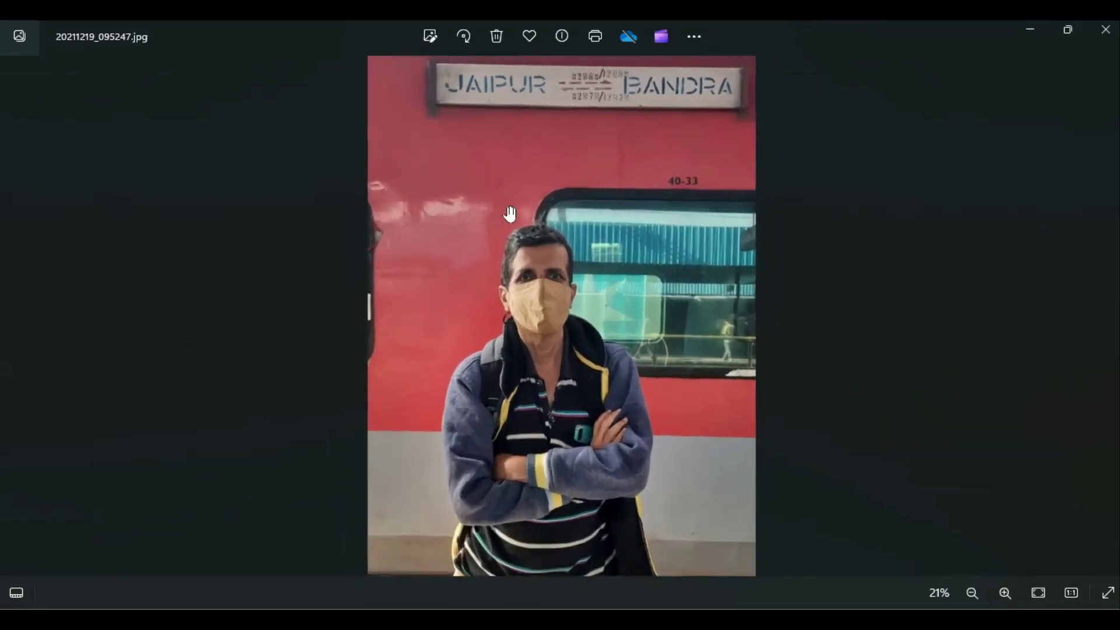
pyautogui.click(1106, 36)
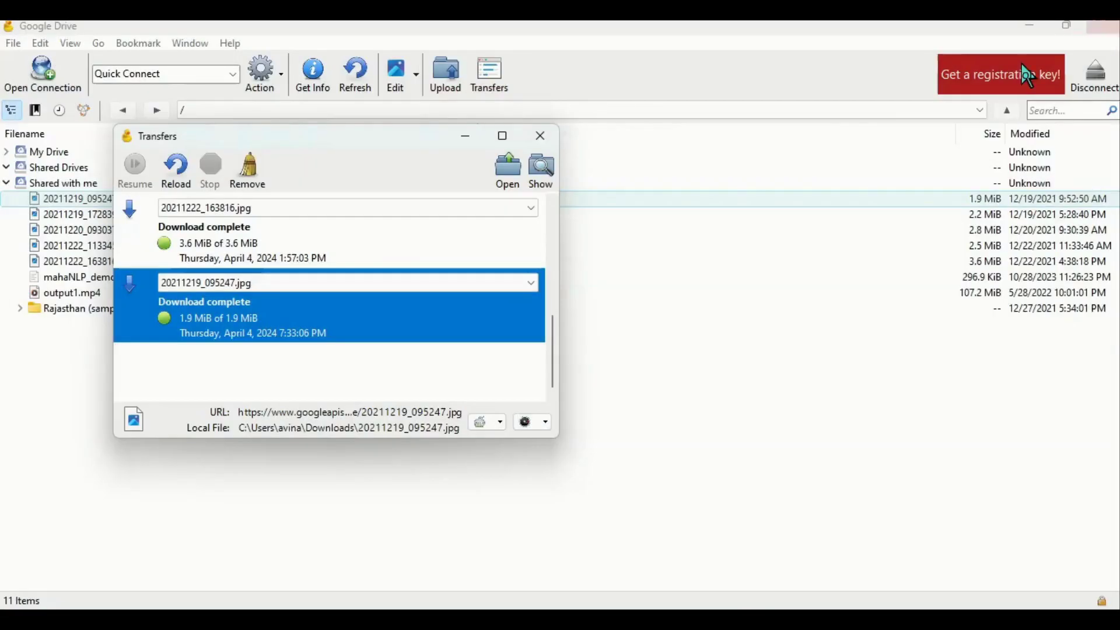
pyautogui.click(543, 175)
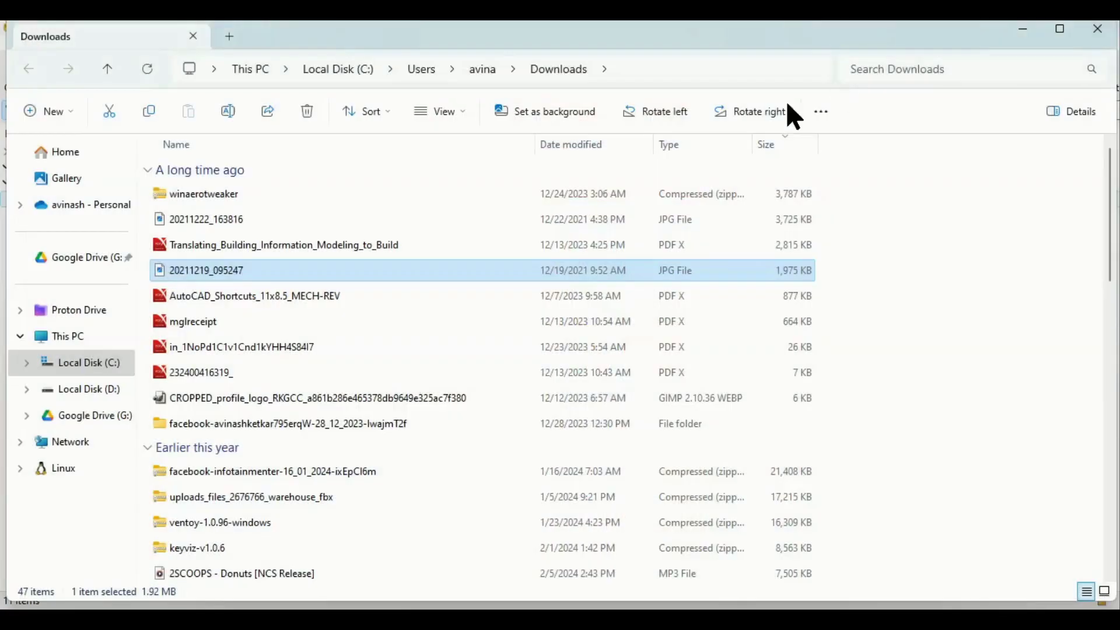
pyautogui.click(1027, 31)
# Close Transfers, select 20211222_163816.jpg, and rename it, confirming in the Rename dialog.
pyautogui.click(541, 136)
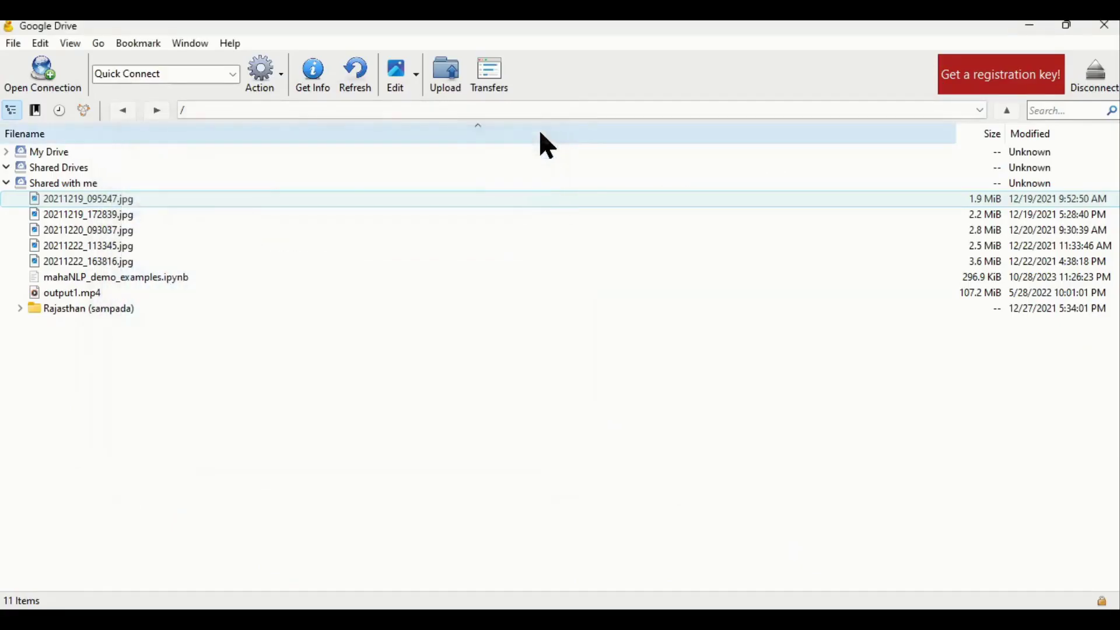
pyautogui.click(132, 246)
pyautogui.click(133, 248)
pyautogui.click(135, 266)
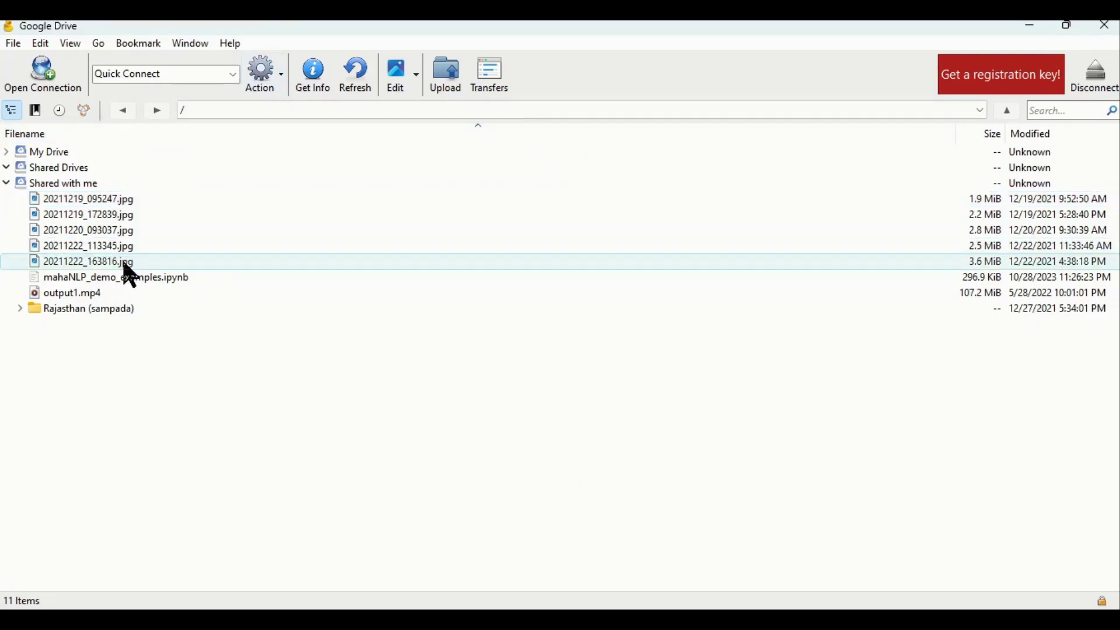
pyautogui.click(150, 268)
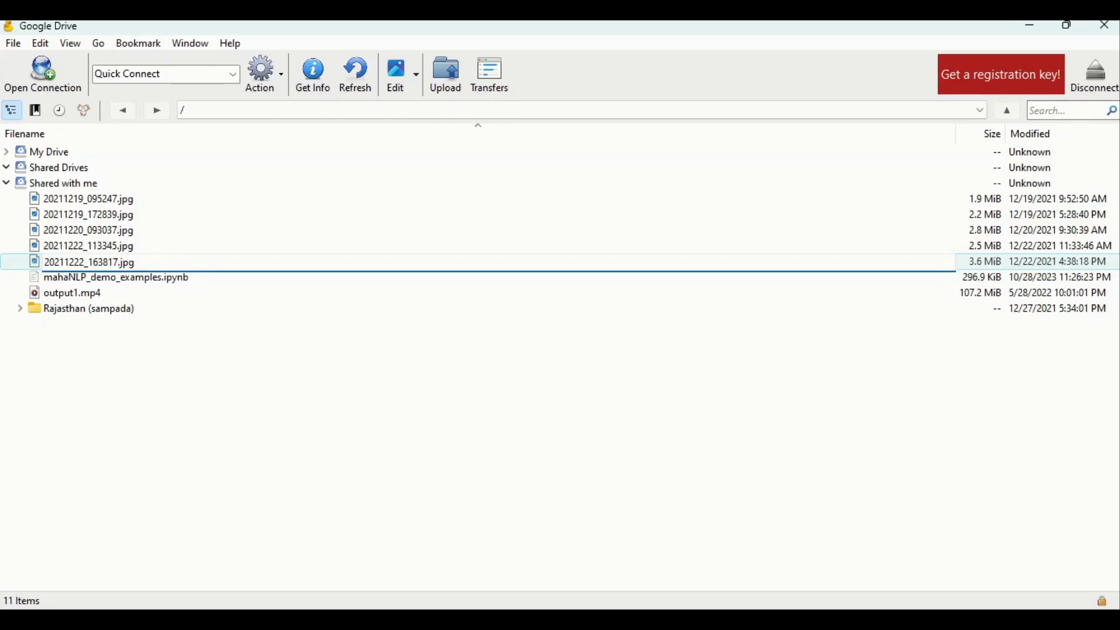
pyautogui.click(231, 410)
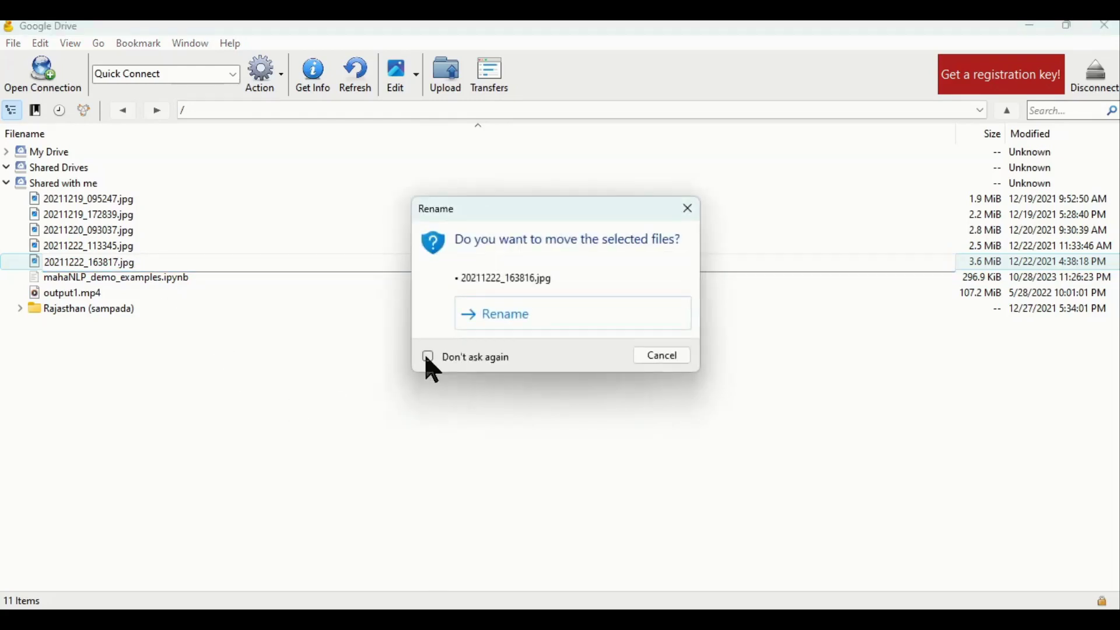
pyautogui.click(489, 314)
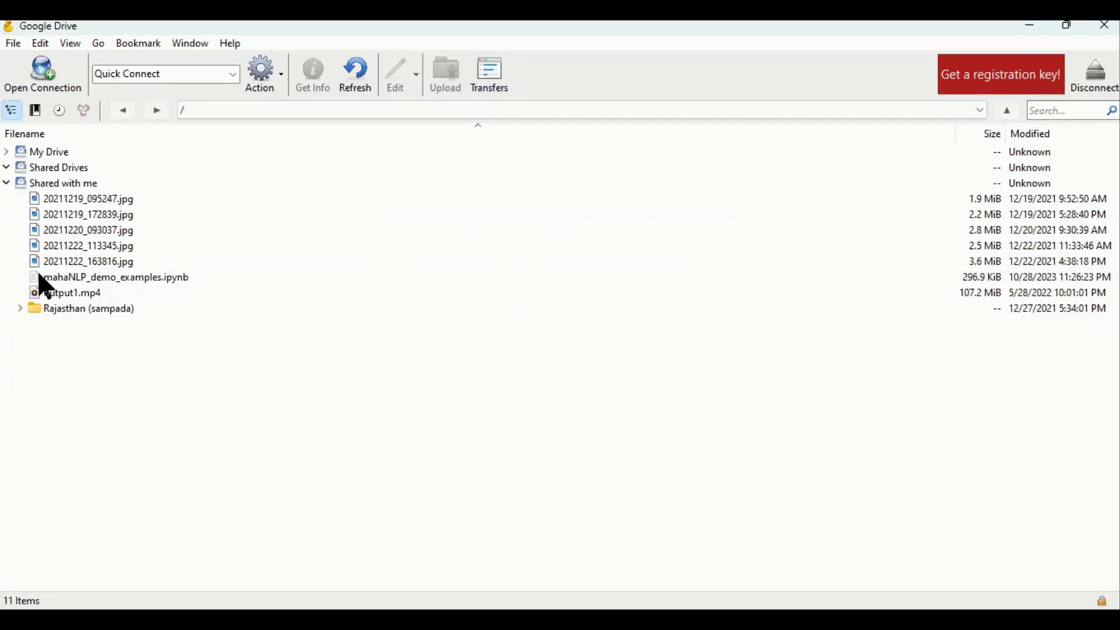
# Expand Rajasthan (sampada), download 20211218_171110.jpg, and open it to confirm the photo displays.
pyautogui.click(20, 308)
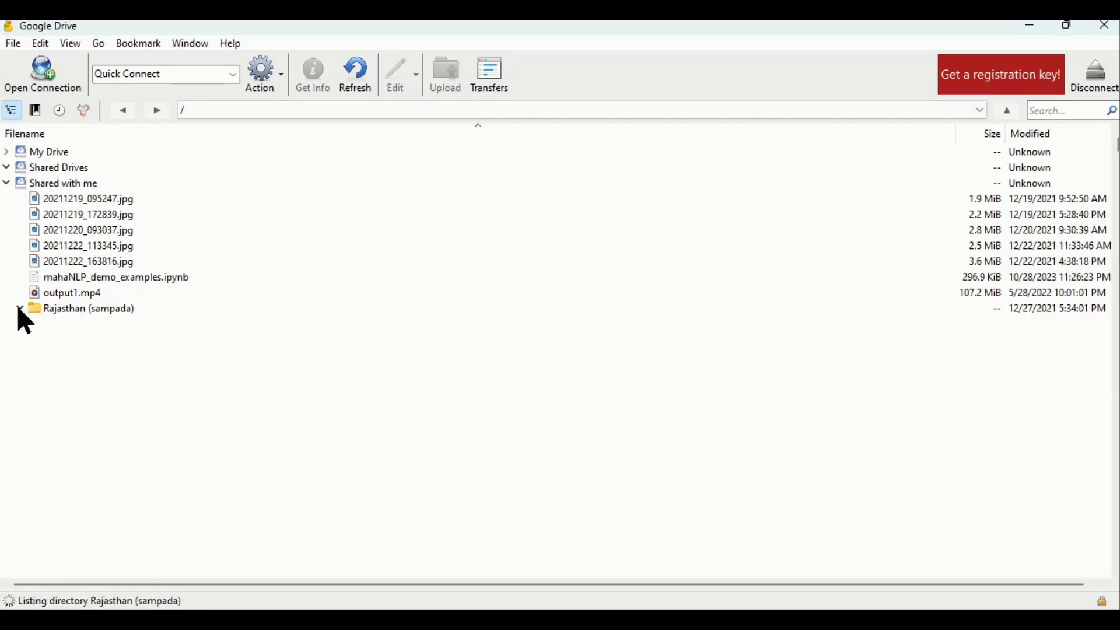
pyautogui.doubleClick(98, 328)
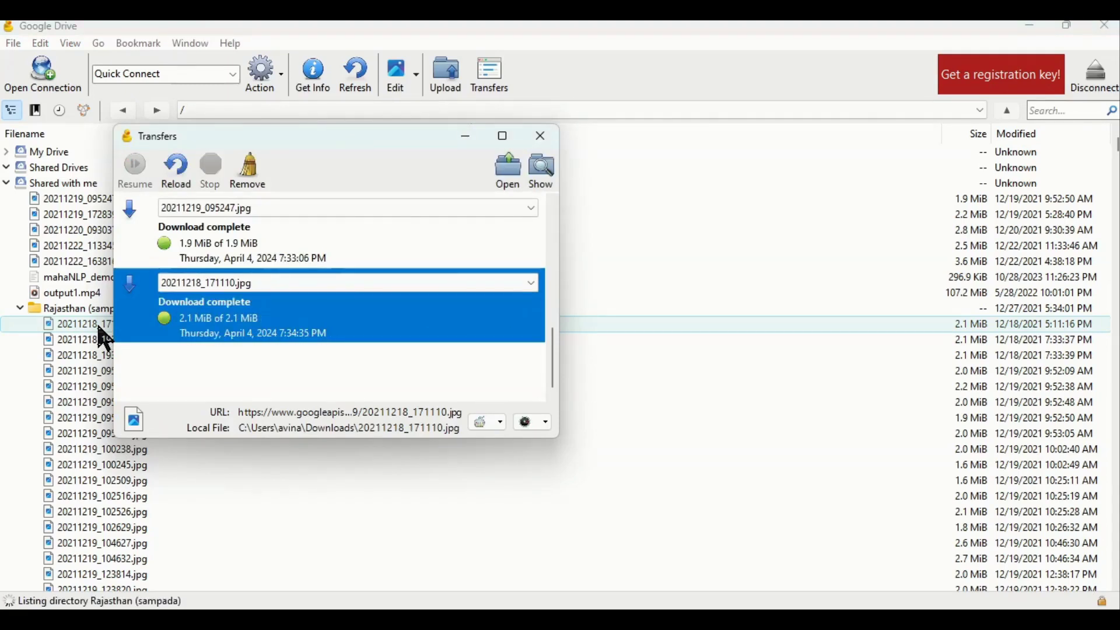
pyautogui.click(507, 172)
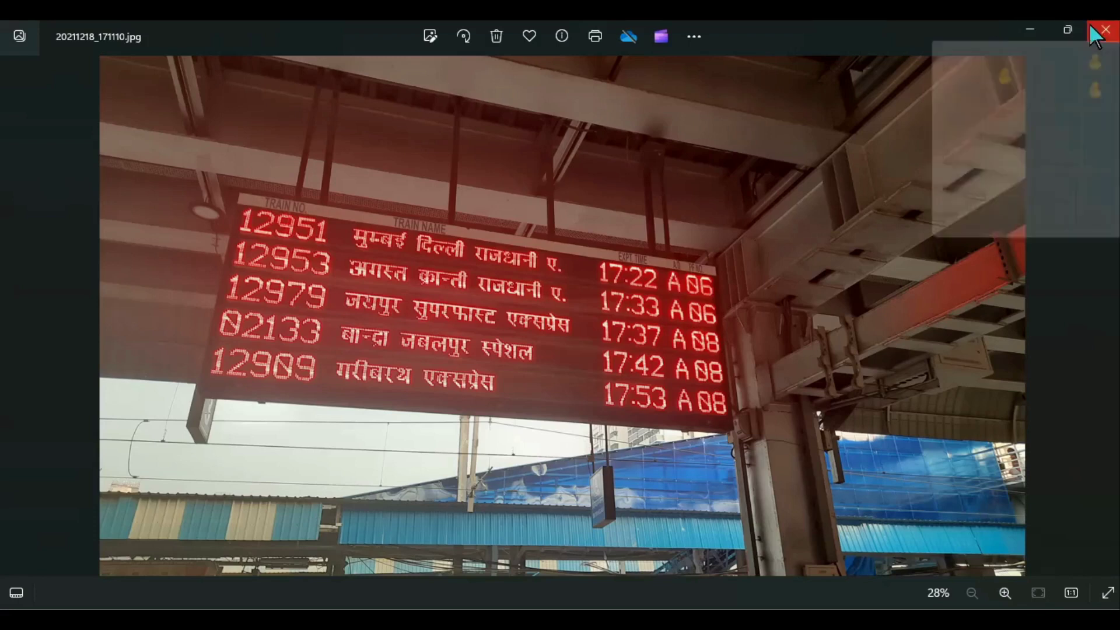
pyautogui.click(1106, 34)
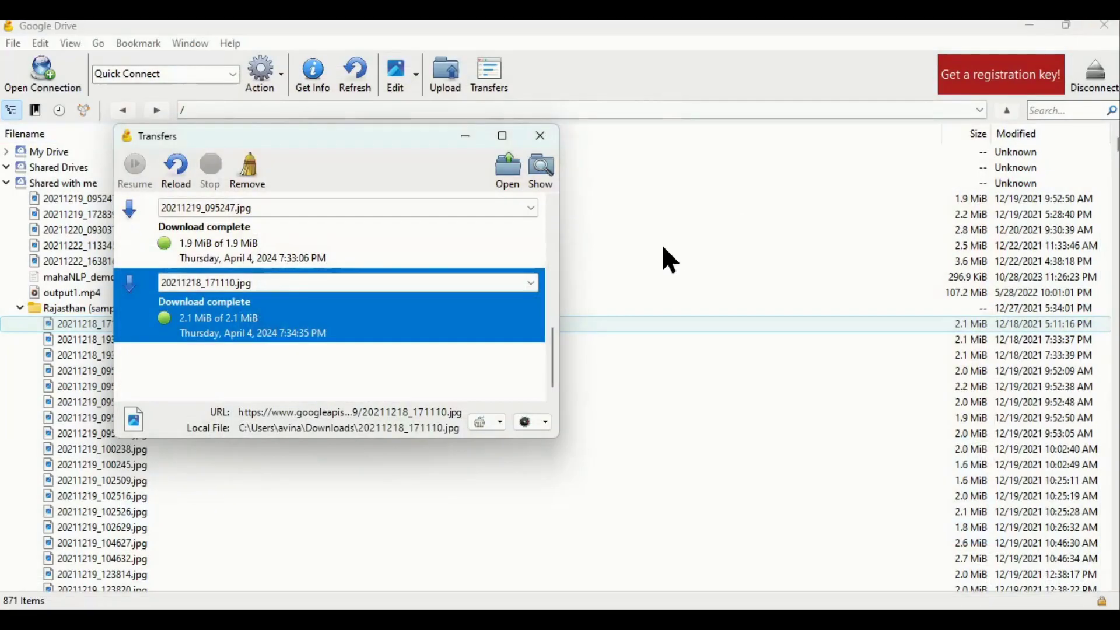
pyautogui.click(540, 136)
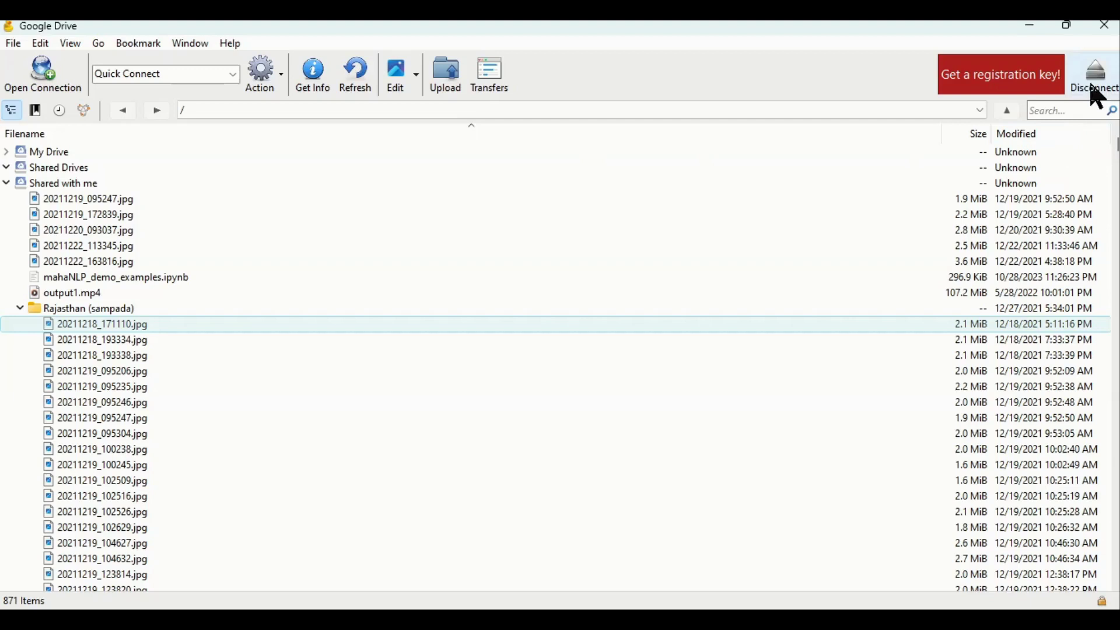
# Disconnect from Google Drive and add a new bookmark using the Microsoft OneDrive protocol.
pyautogui.click(1098, 86)
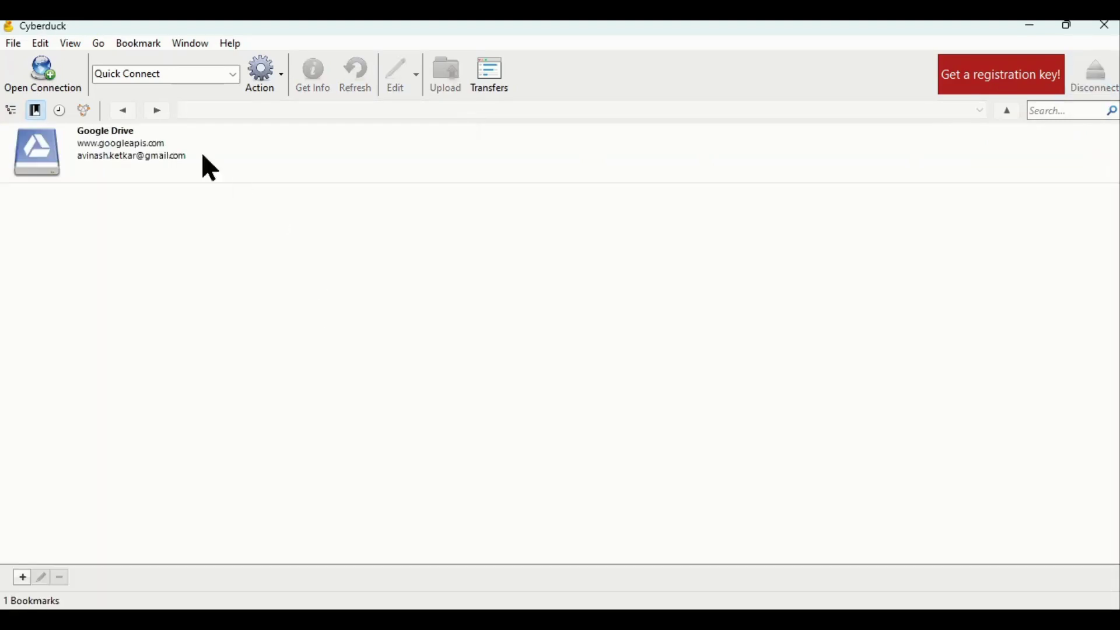
pyautogui.click(22, 577)
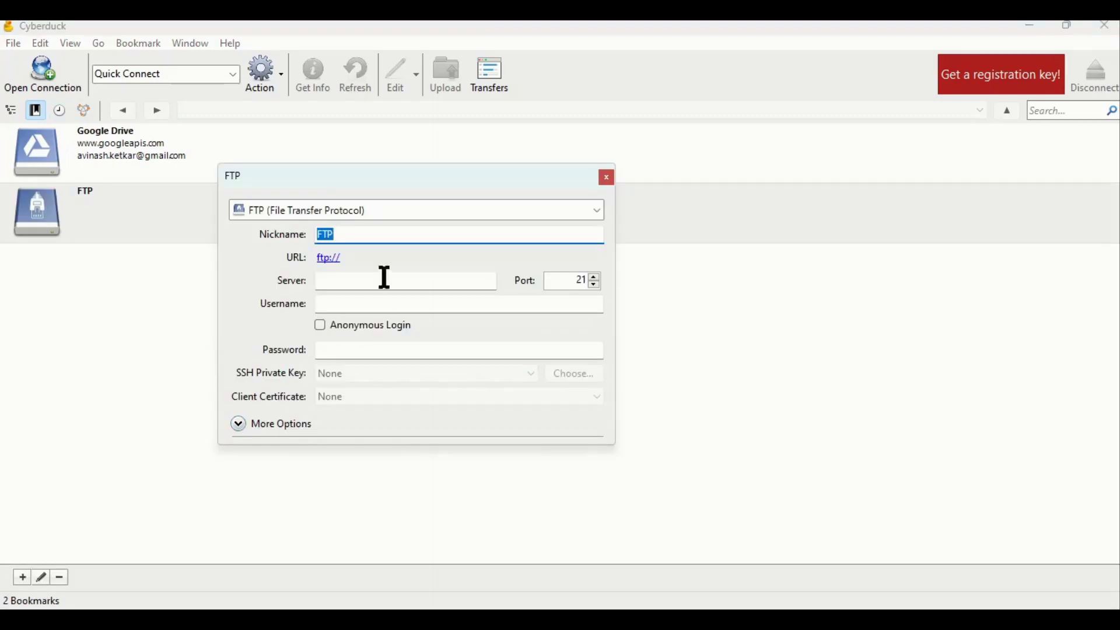
pyautogui.click(590, 215)
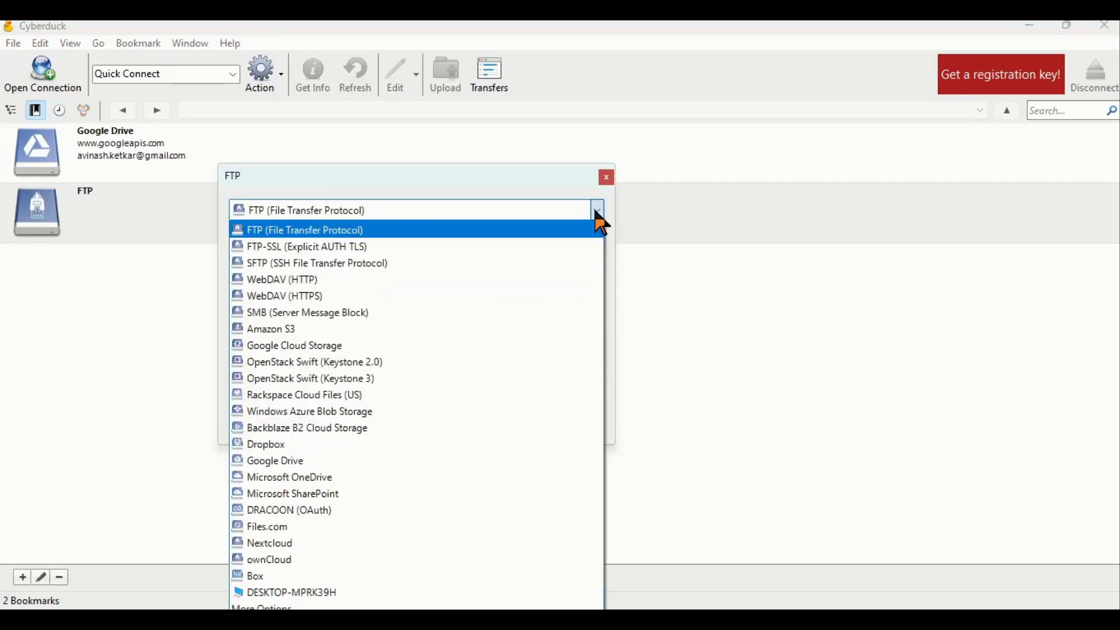
pyautogui.click(336, 475)
pyautogui.click(607, 177)
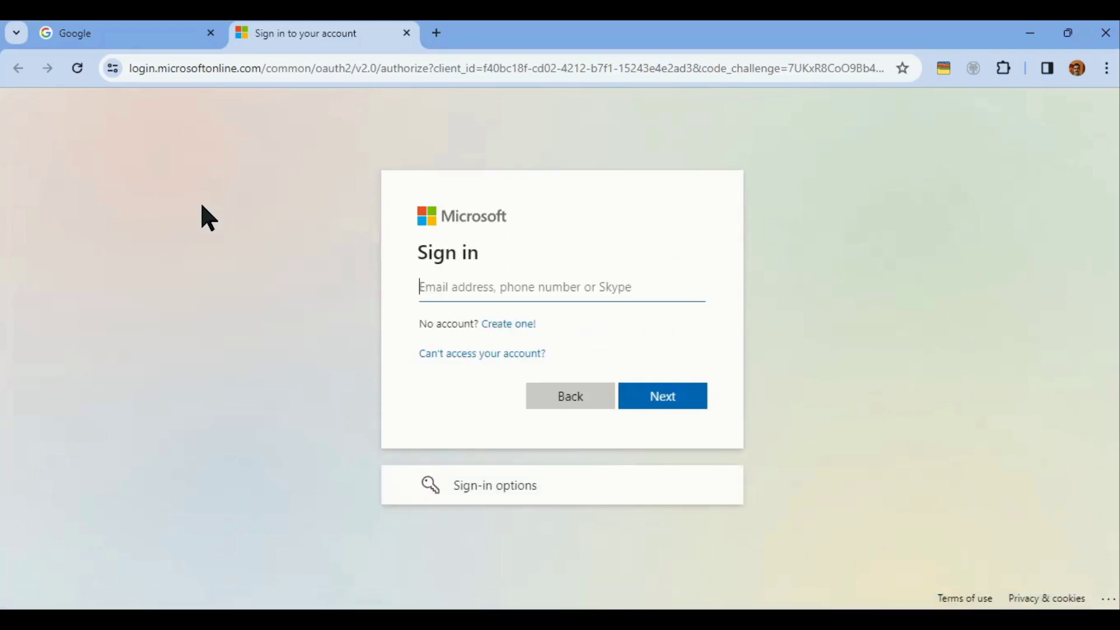
# Enter the saved account e-mail and approve the sign-in through an Authenticator phone notification.
pyautogui.click(428, 288)
pyautogui.click(528, 329)
pyautogui.click(649, 397)
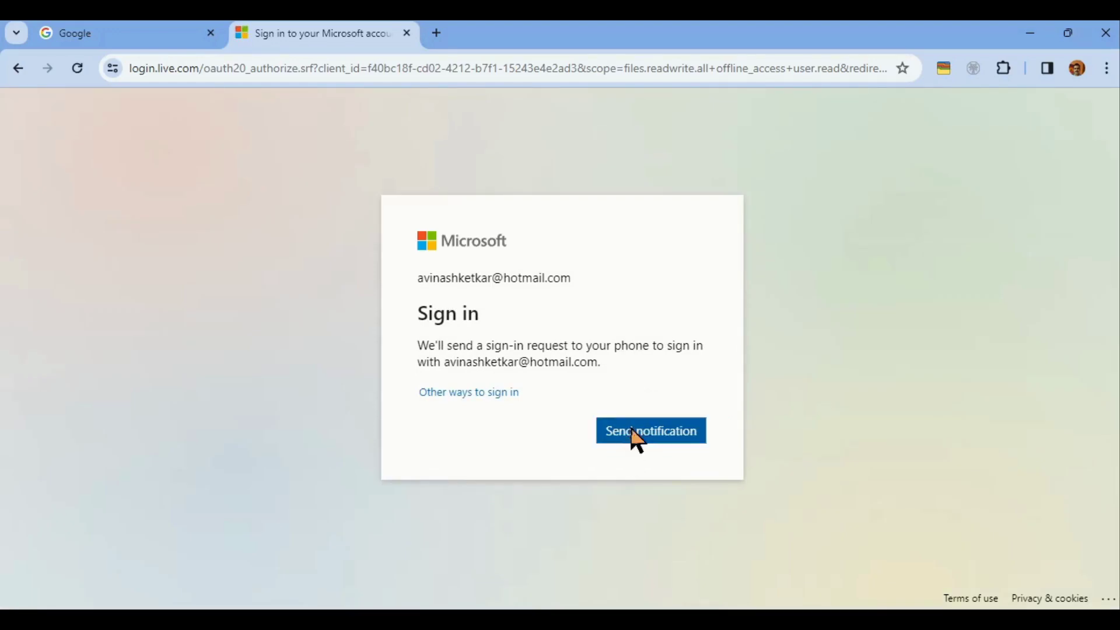
pyautogui.click(633, 435)
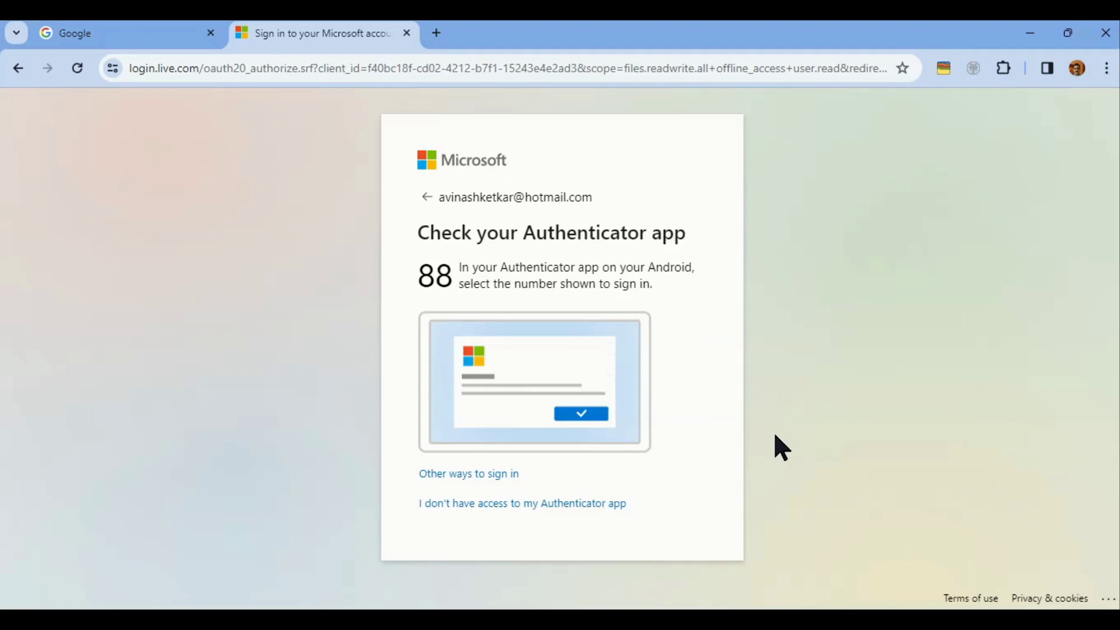
pyautogui.moveTo(753, 619)
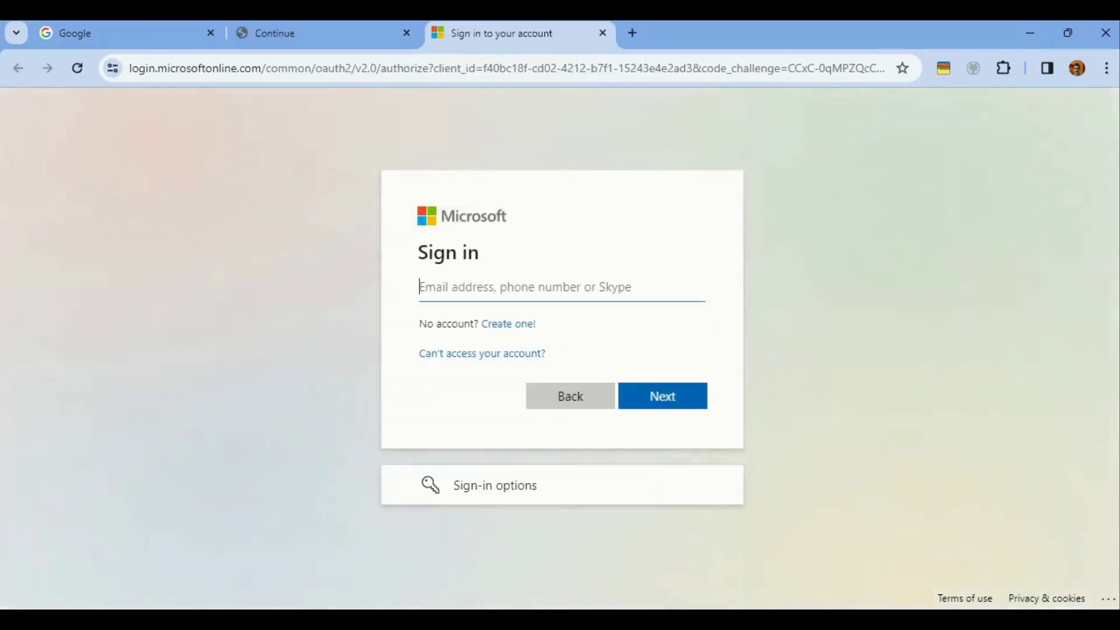
# Sign in to Microsoft again with the saved account e-mail.
pyautogui.click(509, 288)
pyautogui.click(545, 325)
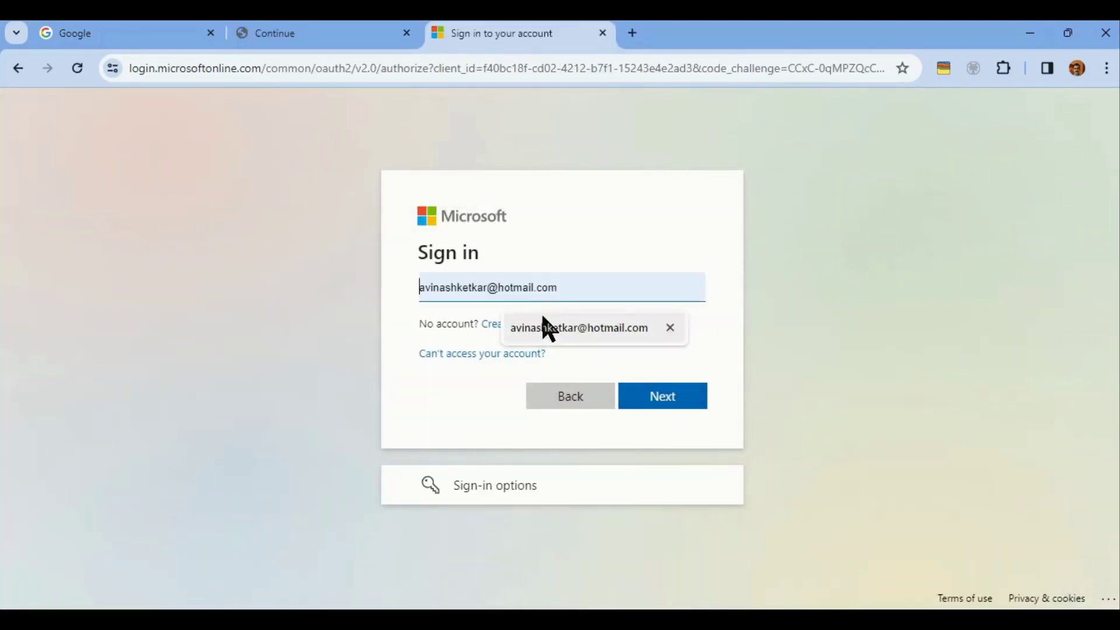
pyautogui.click(650, 403)
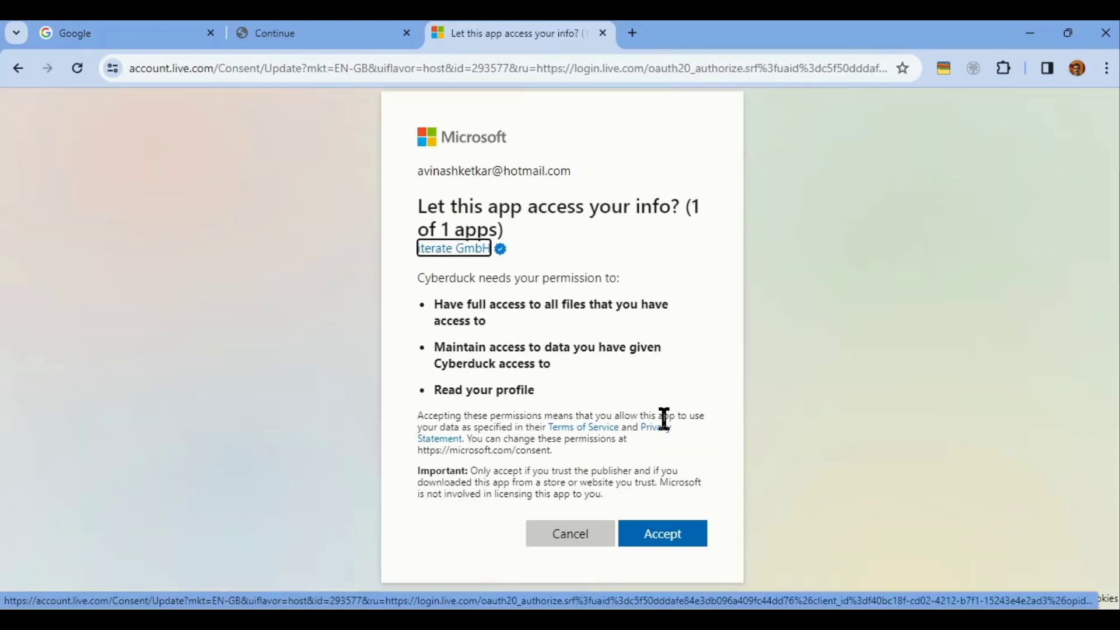
# Accept Cyberduck's access request, hand off to Cyberduck, and expand My Files in the OneDrive window.
pyautogui.click(656, 543)
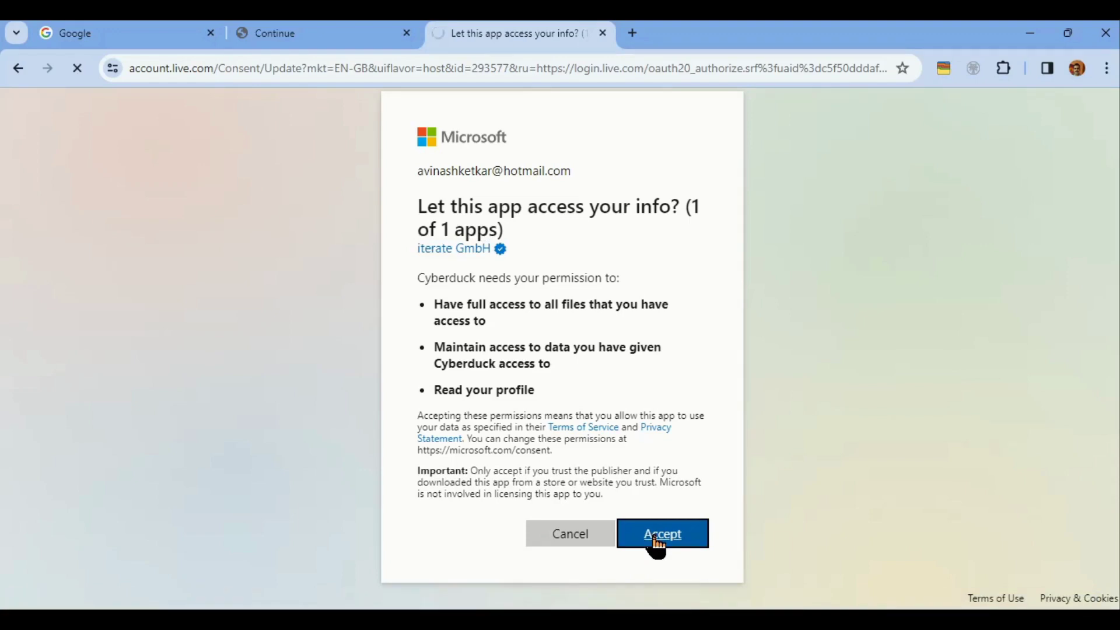
pyautogui.click(645, 224)
pyautogui.click(661, 539)
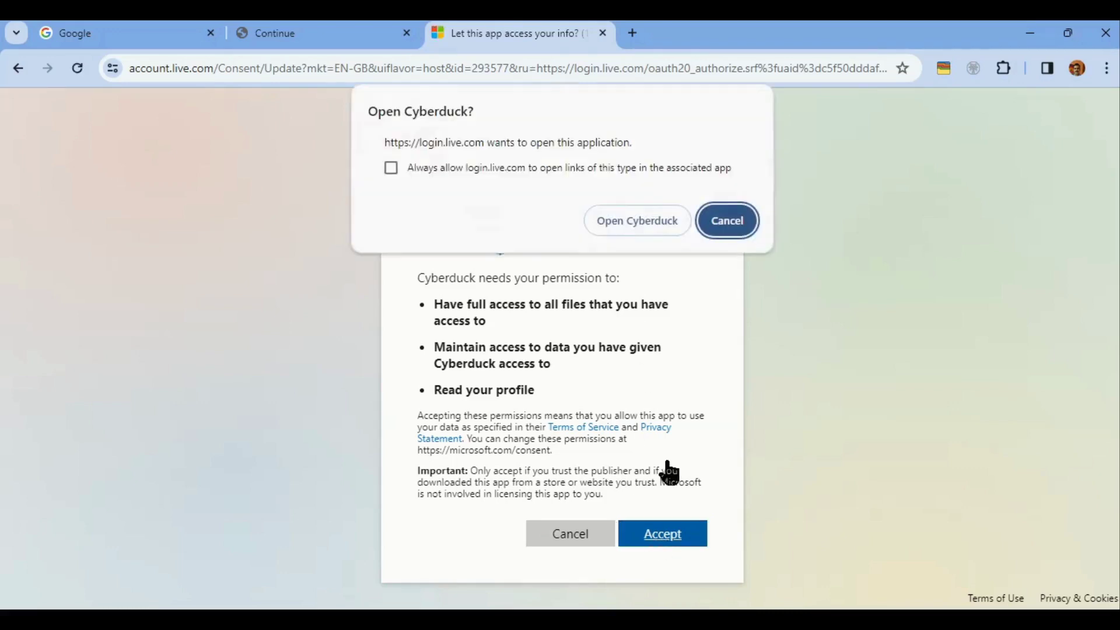
pyautogui.click(652, 224)
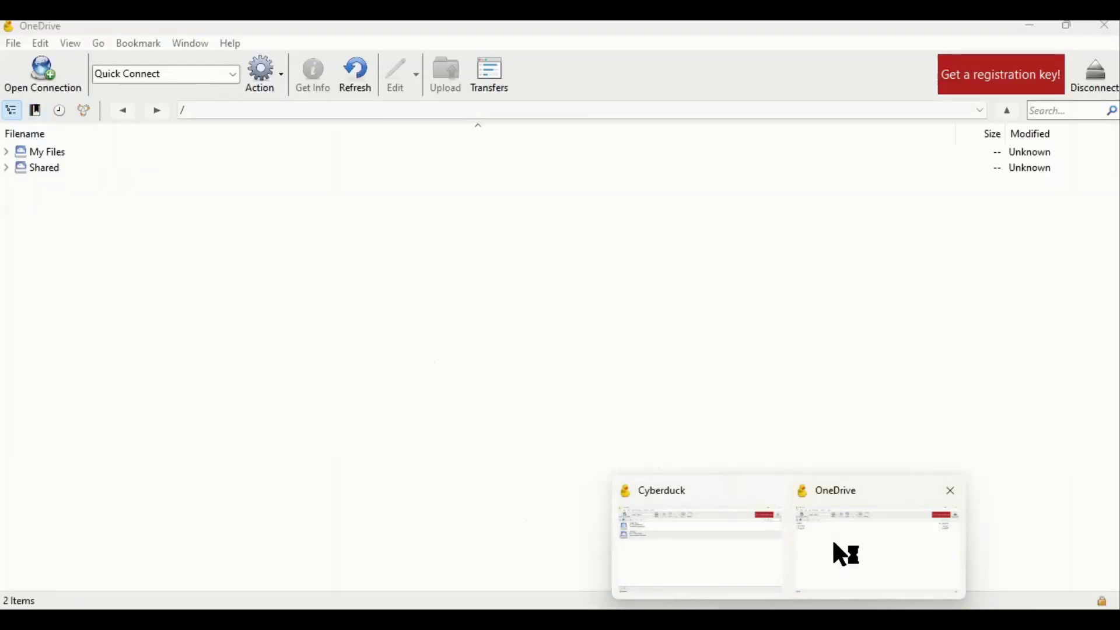
pyautogui.click(832, 538)
pyautogui.click(7, 152)
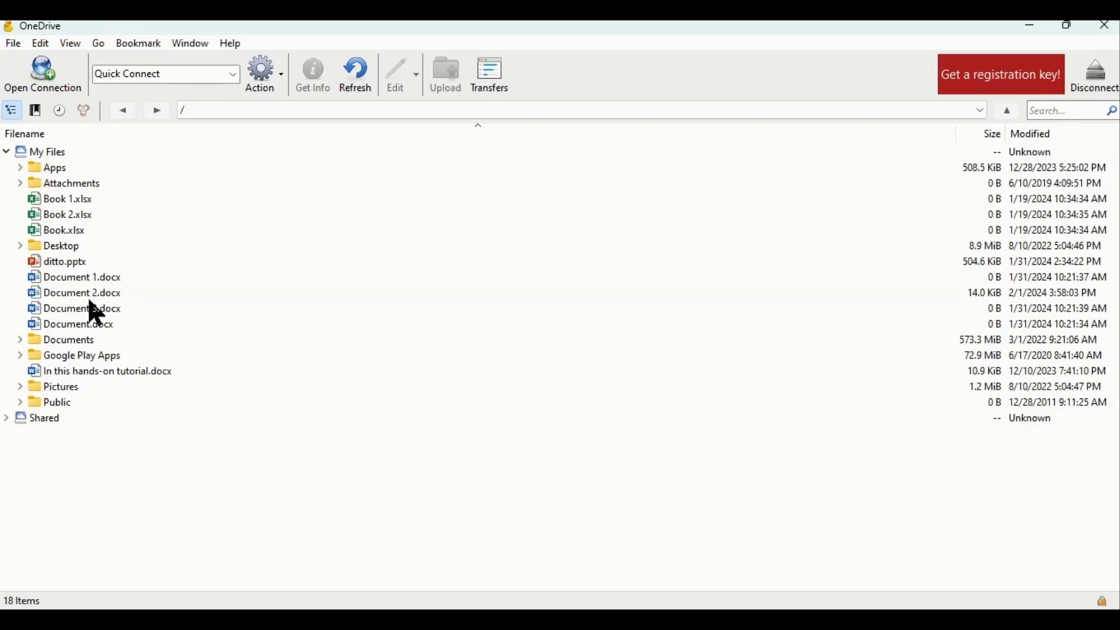
# Check the OneDrive bookmark in the bookmarks list, then return to the OneDrive connection window.
pyautogui.hotkey('ctrl', 'b')
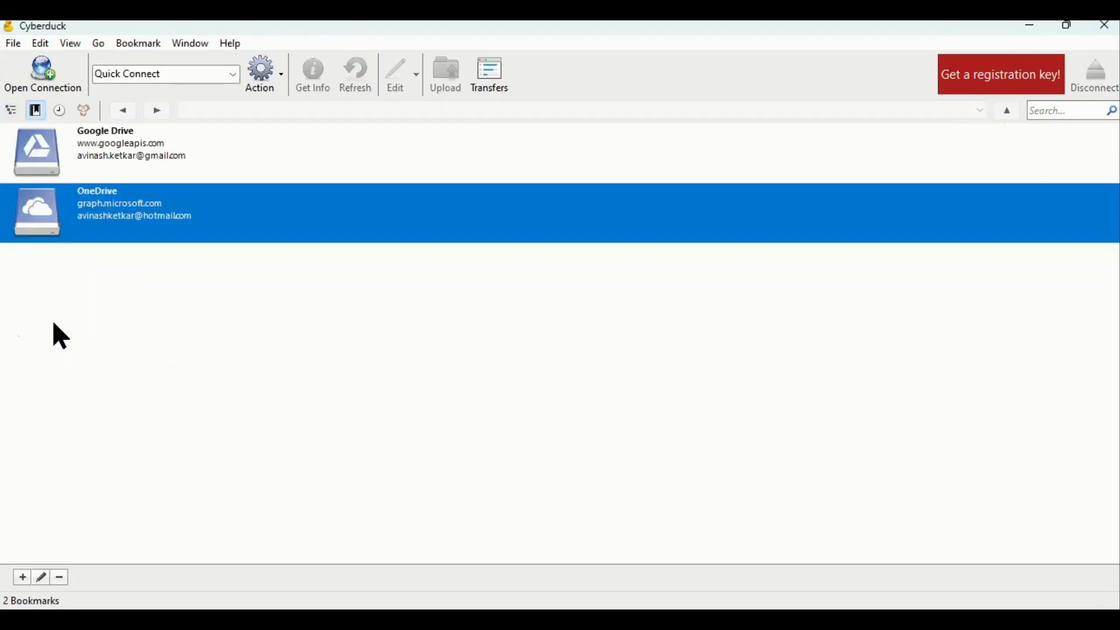
pyautogui.moveTo(729, 609)
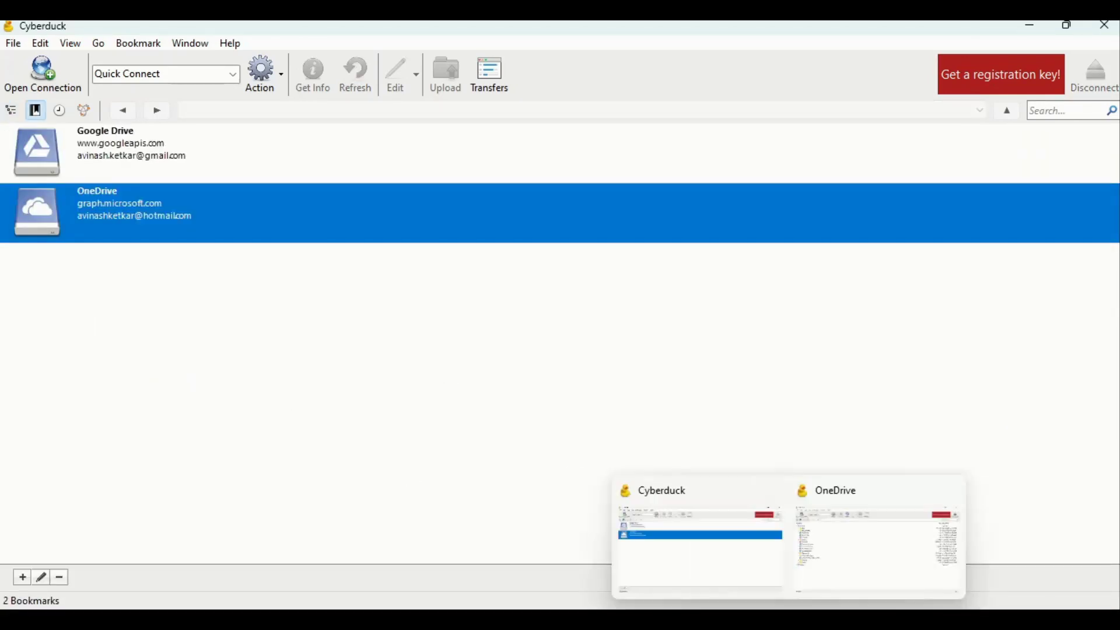
pyautogui.click(838, 586)
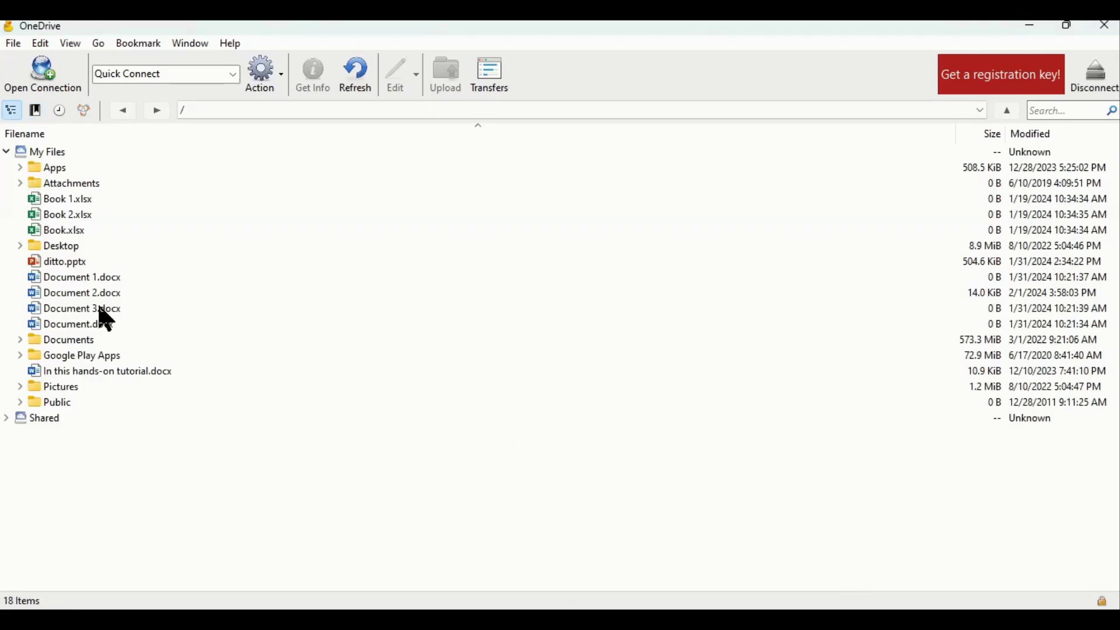